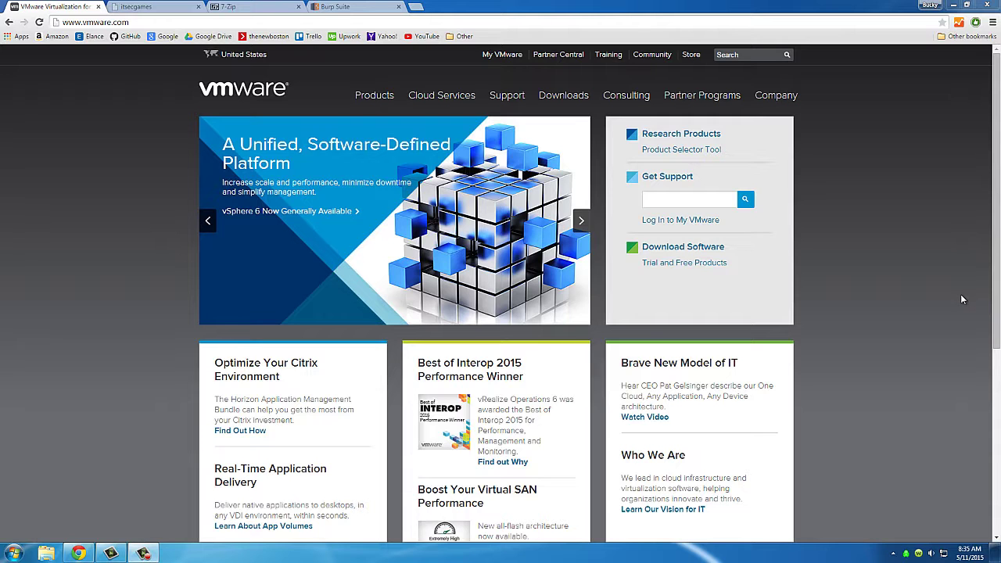
{"action": "left_click", "coordinate": [954, 6]}
{"action": "left_click_drag", "start_coordinate": [182, 96], "coordinate": [705, 446]}
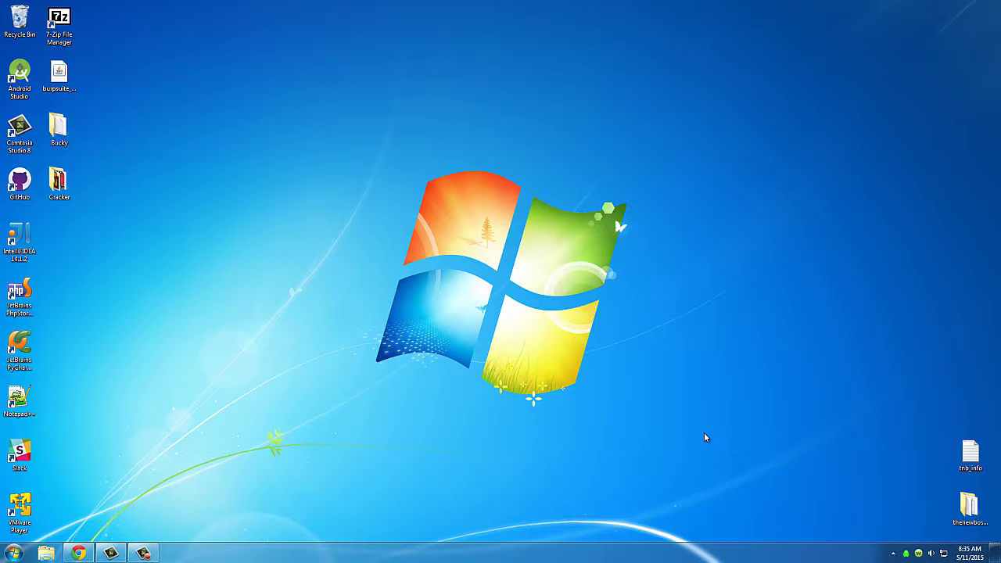
{"action": "left_click_drag", "start_coordinate": [254, 111], "coordinate": [691, 452]}
{"action": "left_click_drag", "start_coordinate": [686, 420], "coordinate": [11, 61]}
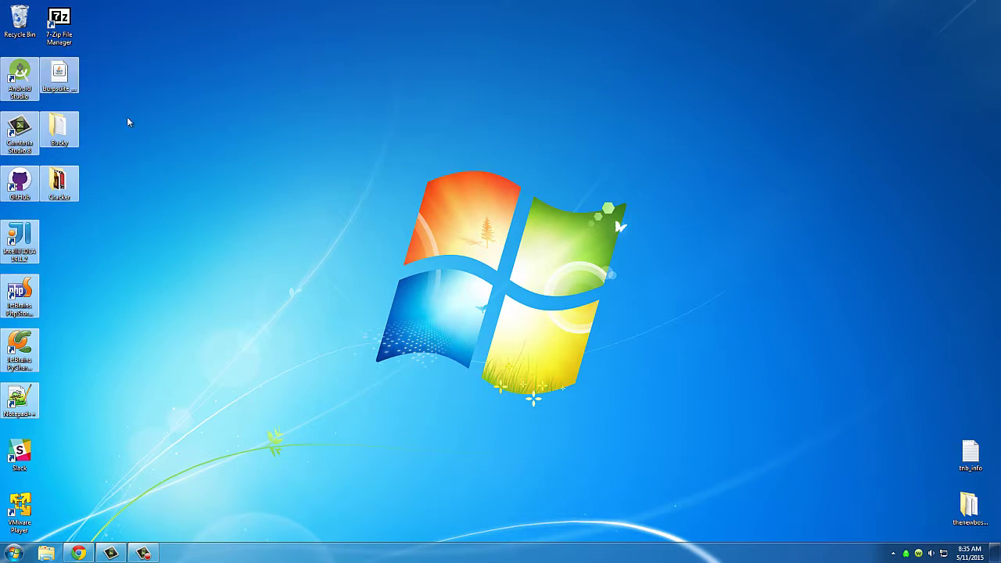
{"action": "left_click", "coordinate": [273, 334]}
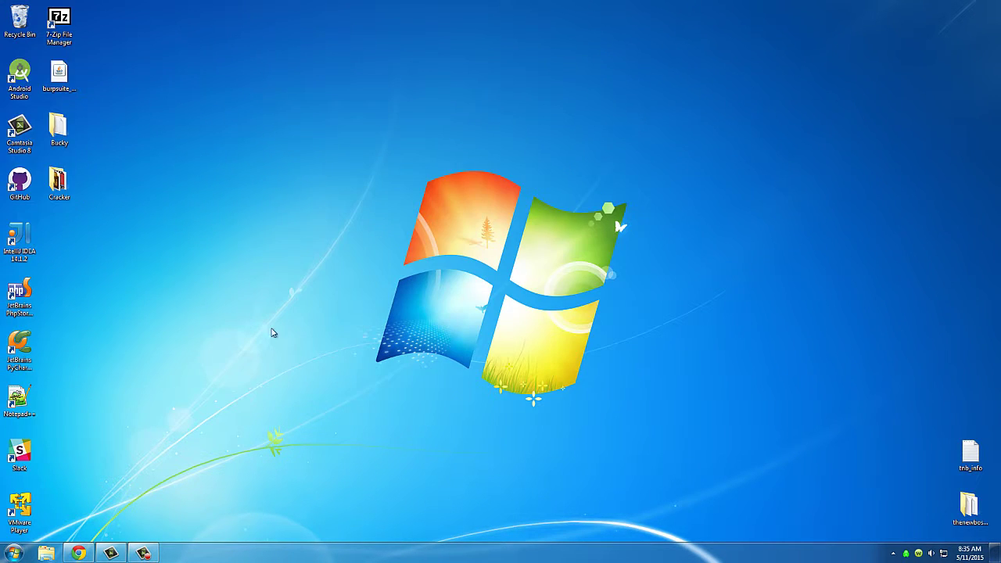
{"action": "left_click", "coordinate": [79, 553]}
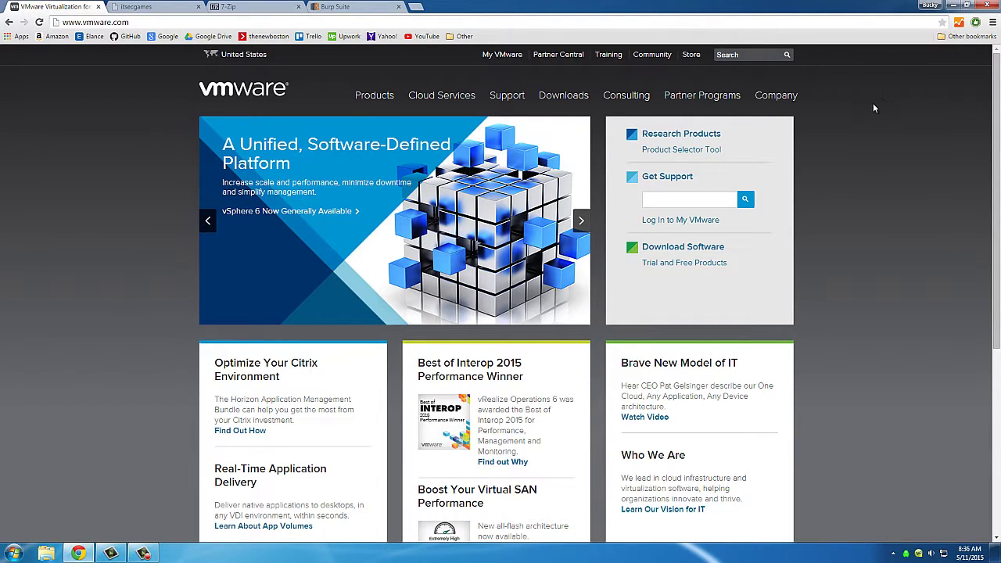
{"action": "left_click", "coordinate": [954, 4]}
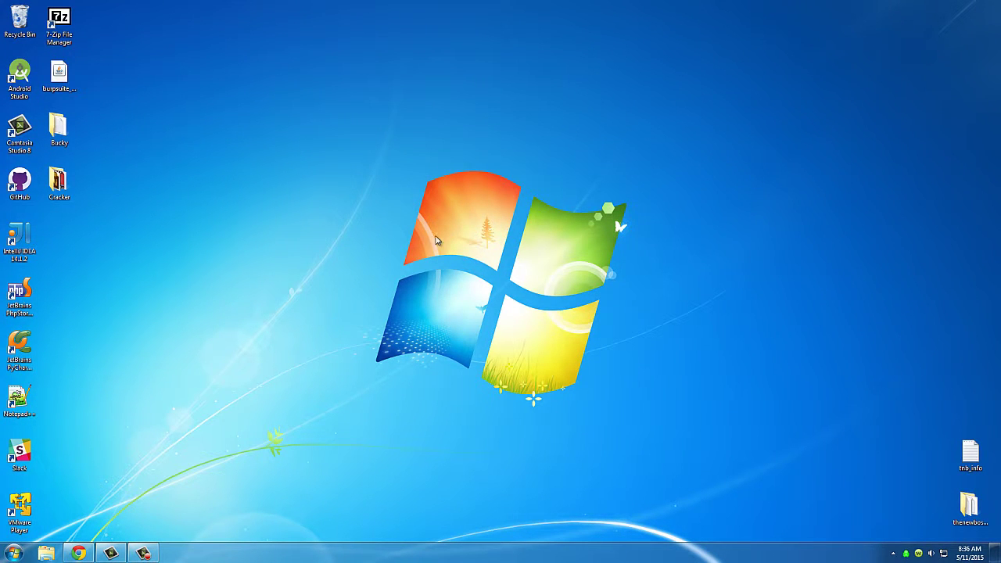
{"action": "left_click_drag", "start_coordinate": [316, 126], "coordinate": [724, 443]}
{"action": "left_click_drag", "start_coordinate": [216, 114], "coordinate": [679, 443]}
{"action": "left_click_drag", "start_coordinate": [332, 106], "coordinate": [713, 412]}
{"action": "left_click_drag", "start_coordinate": [718, 457], "coordinate": [11, 36]}
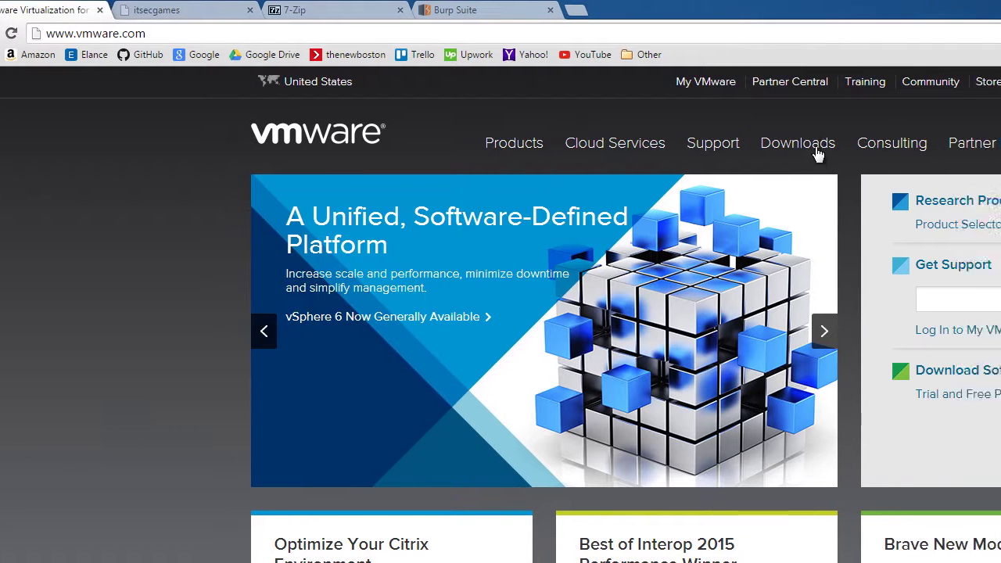
Open the VMware Player product download page from VMware's All Downloads list and look at the Linux 64-bit entry
{"action": "mouse_move", "coordinate": [860, 145]}
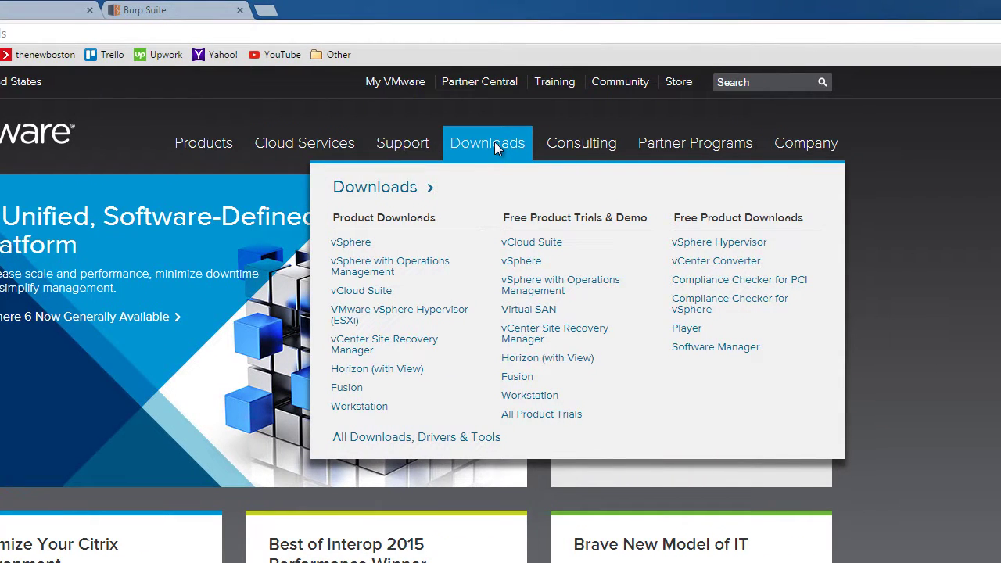
{"action": "left_click", "coordinate": [493, 144]}
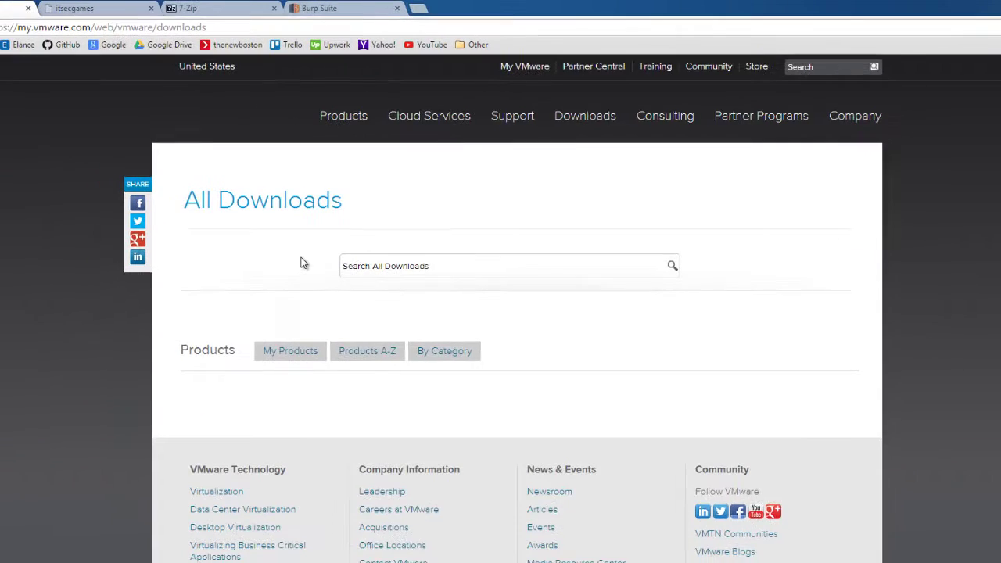
{"action": "scroll", "coordinate": [304, 263], "scroll_direction": "down", "scroll_amount": 1}
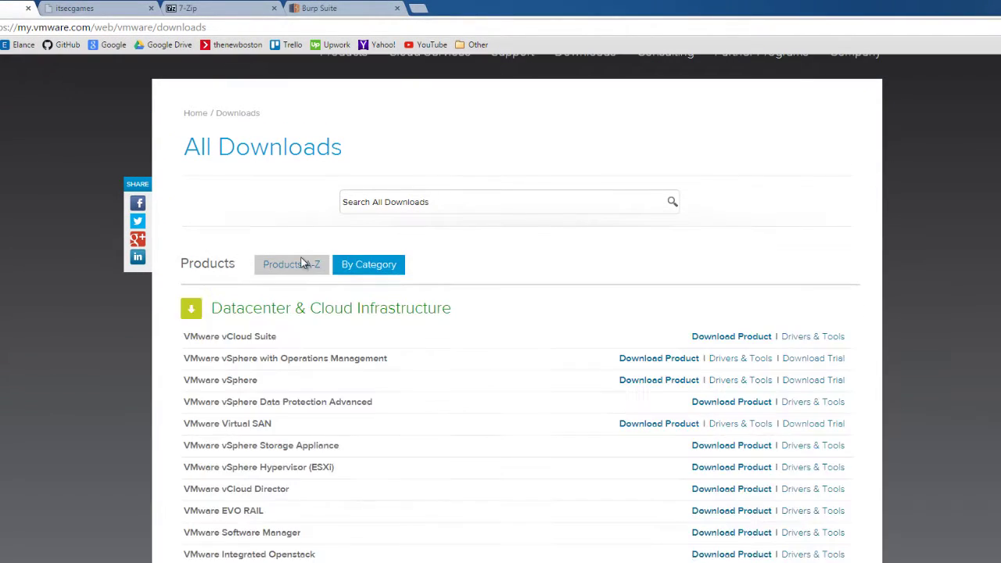
{"action": "scroll", "coordinate": [304, 263], "scroll_direction": "down", "scroll_amount": 20}
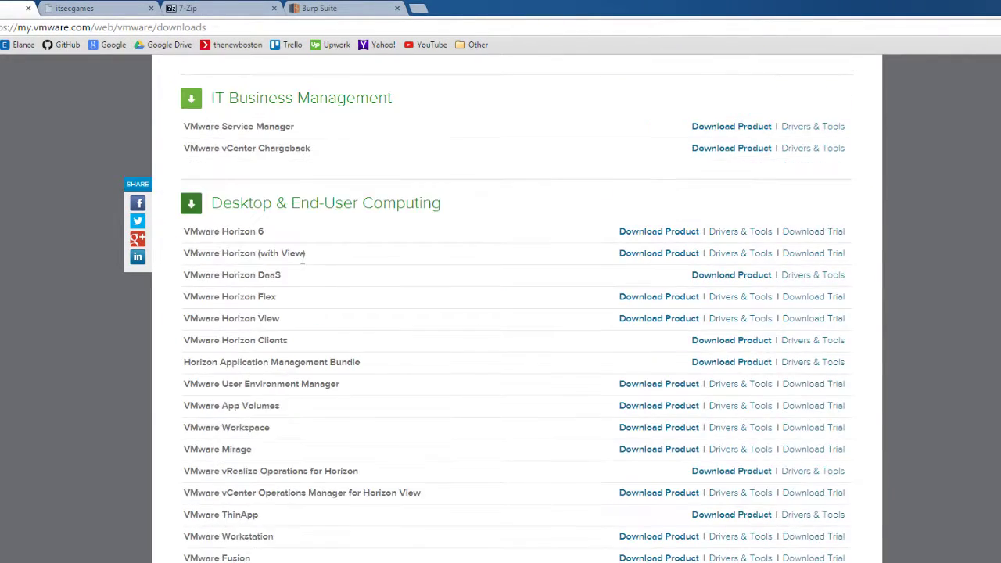
{"action": "scroll", "coordinate": [302, 260], "scroll_direction": "down", "scroll_amount": 5}
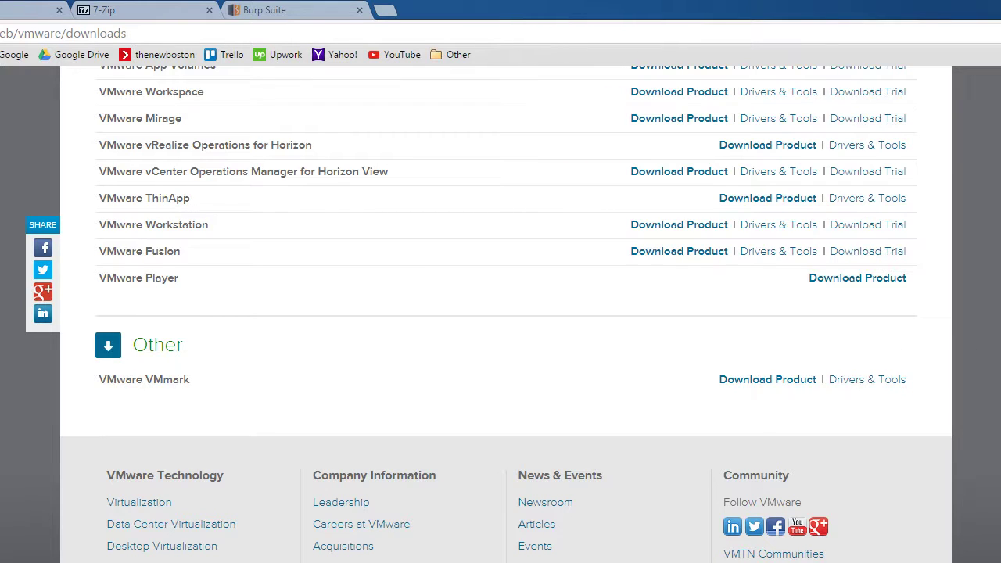
{"action": "left_click", "coordinate": [858, 281]}
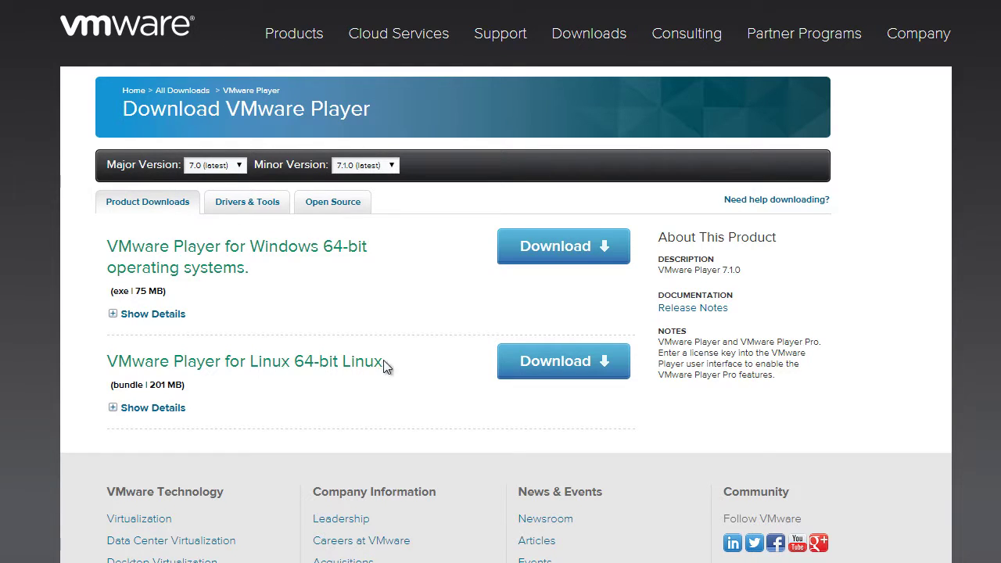
{"action": "left_click_drag", "start_coordinate": [398, 363], "coordinate": [105, 361]}
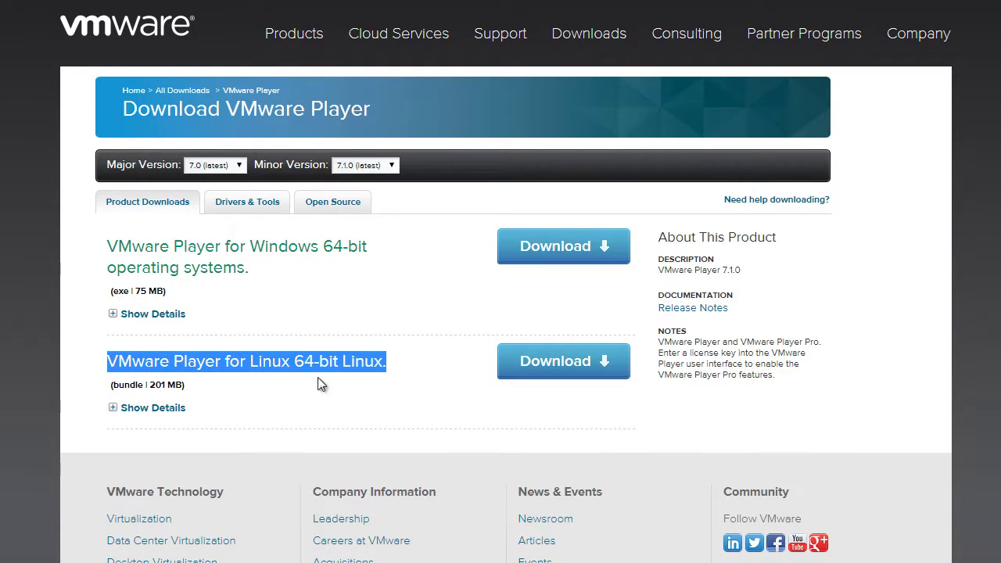
{"action": "left_click", "coordinate": [398, 367]}
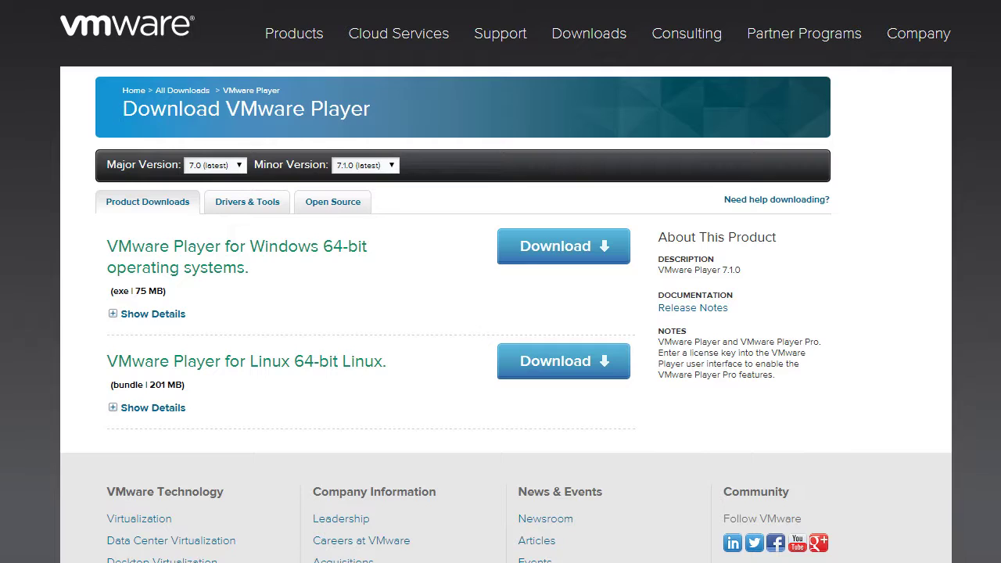
Launch VMware Player, view the Kali-Linux-1.1.0-vm-486 and Ubuntu 64-bit library entries, and minimize the program
{"action": "key", "text": "super+d"}
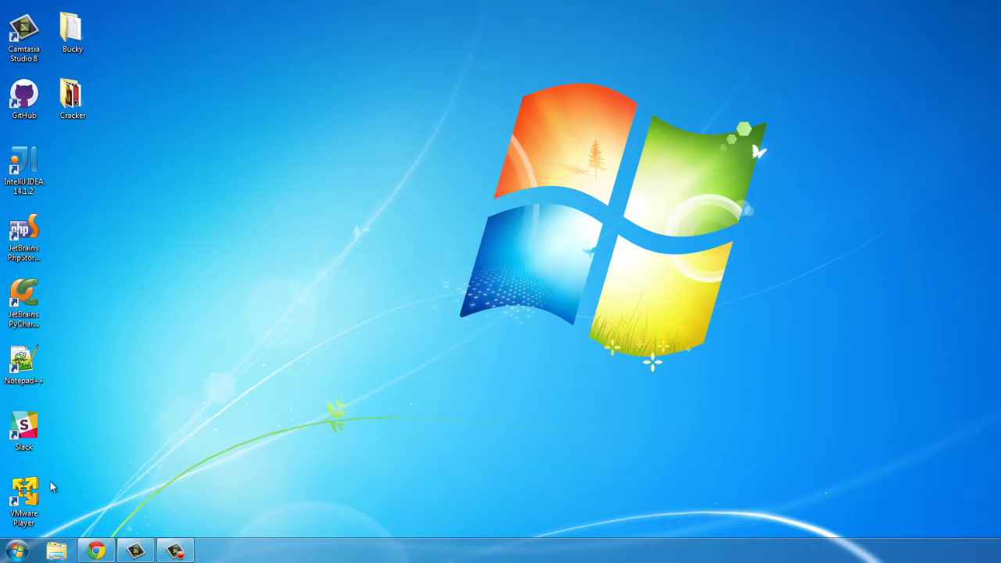
{"action": "left_click_drag", "start_coordinate": [98, 538], "coordinate": [12, 475]}
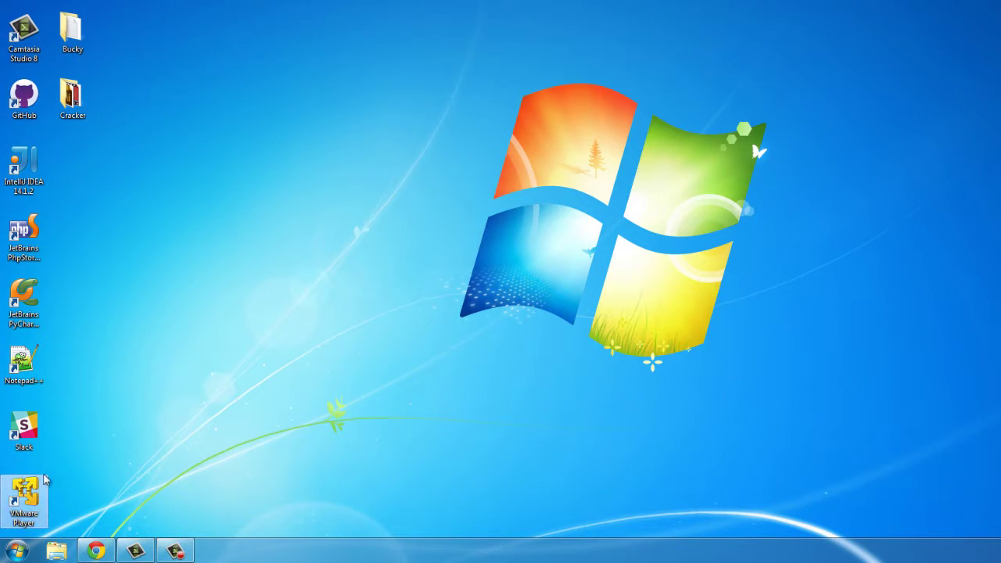
{"action": "double_click", "coordinate": [44, 480]}
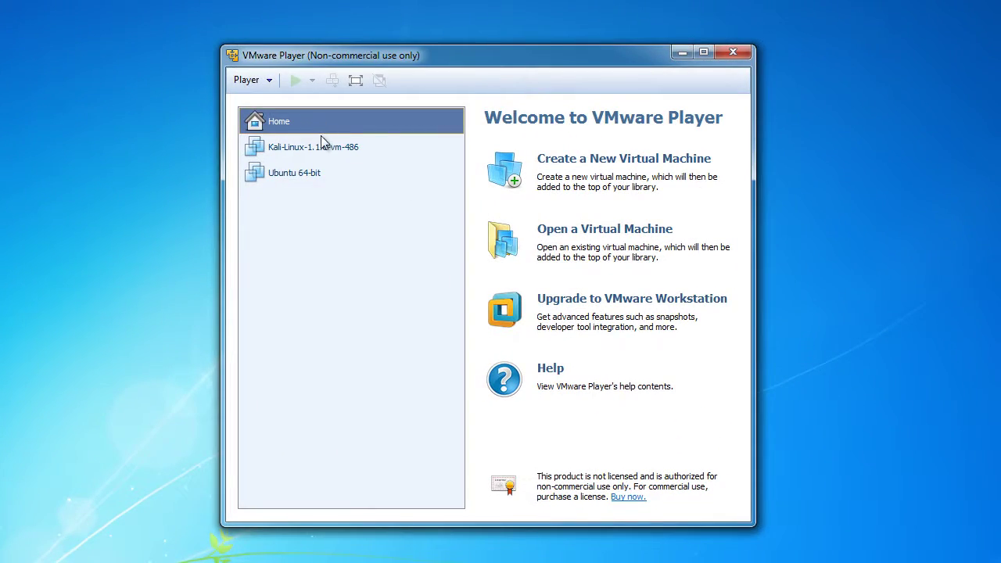
{"action": "left_click", "coordinate": [307, 150]}
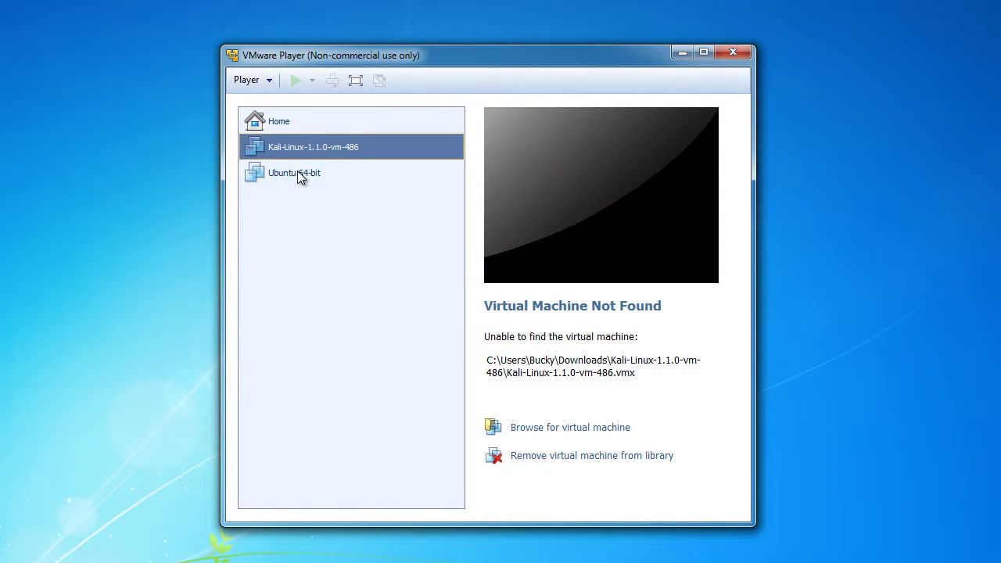
{"action": "left_click", "coordinate": [298, 172]}
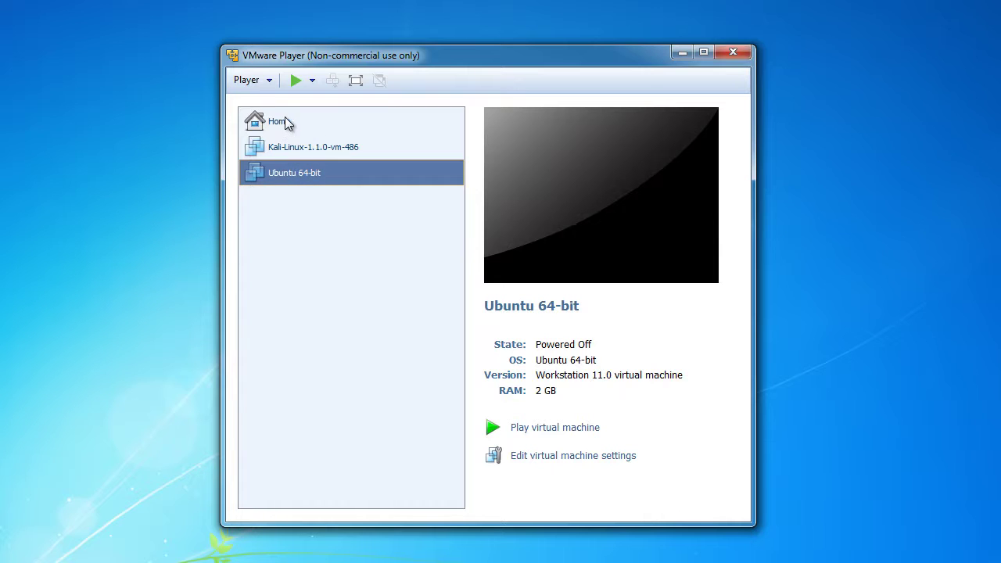
{"action": "left_click", "coordinate": [318, 148]}
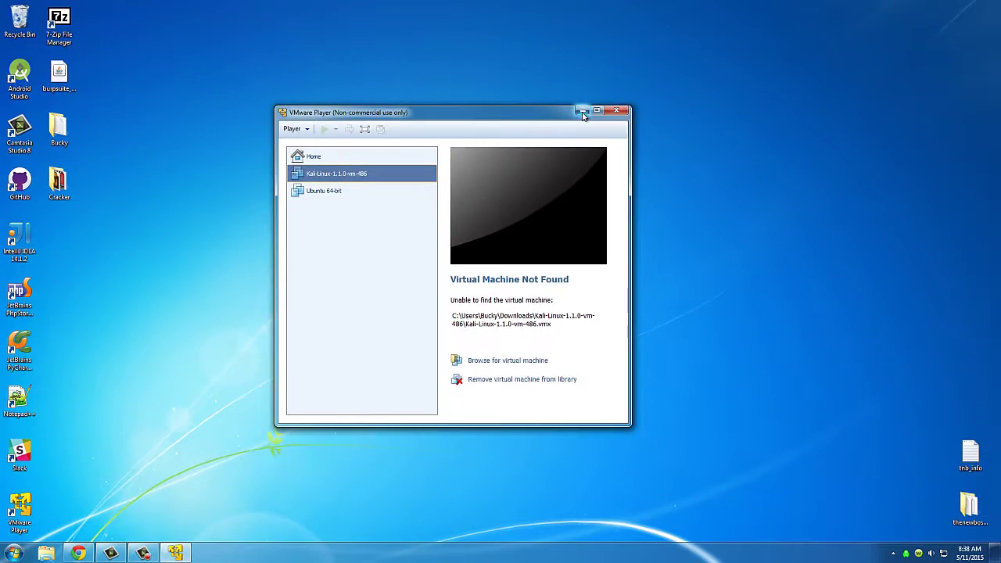
{"action": "left_click", "coordinate": [682, 53]}
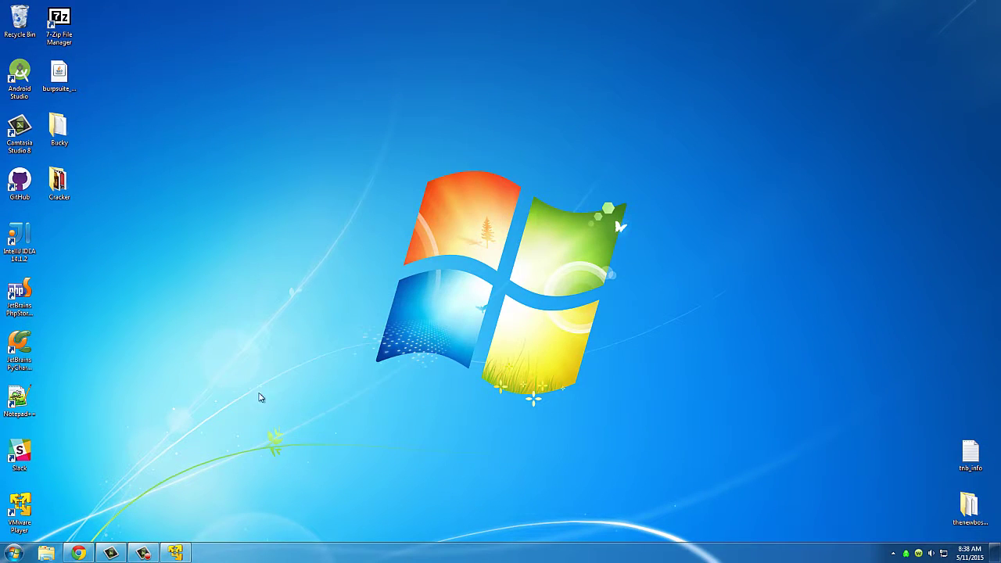
Switch to Chrome and view the bWAPP site's Home and Download pages and its bWAPP files on SourceForge
{"action": "left_click", "coordinate": [92, 551]}
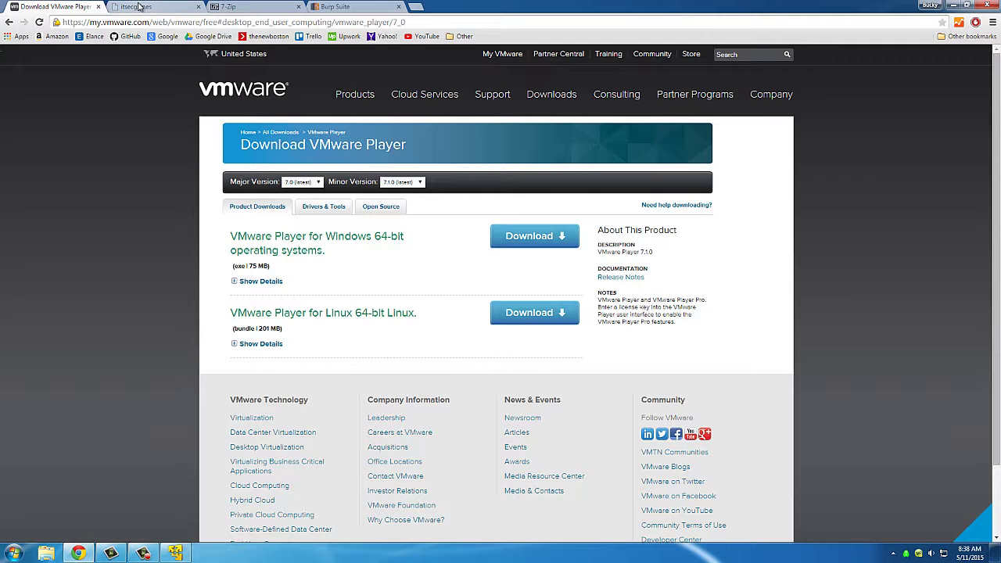
{"action": "left_click", "coordinate": [140, 6]}
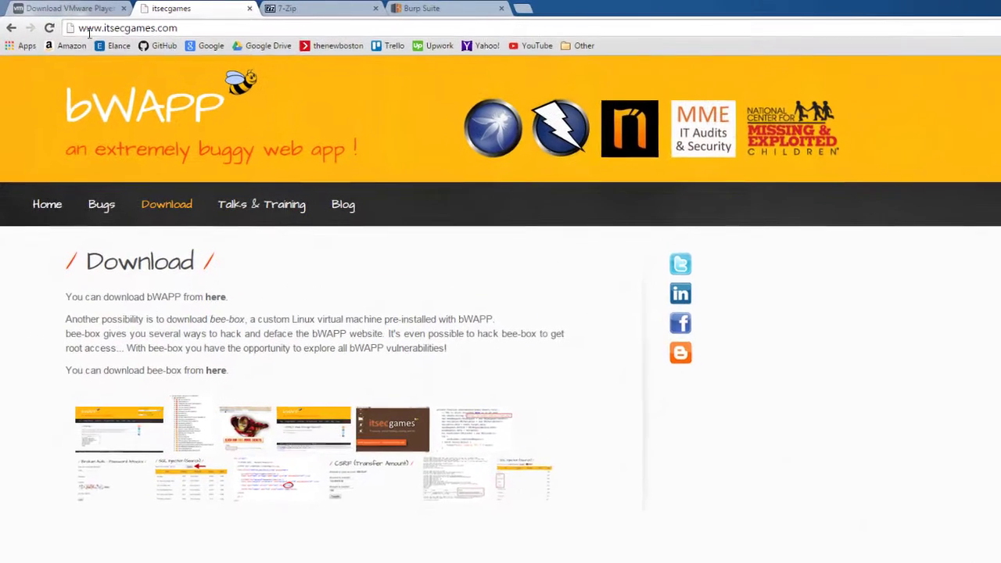
{"action": "left_click", "coordinate": [49, 209]}
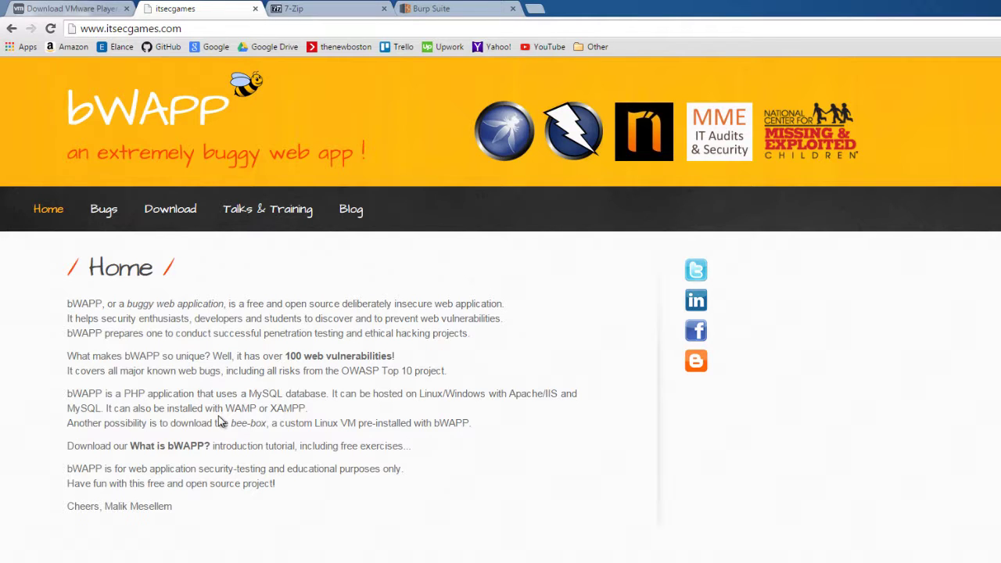
{"action": "left_click", "coordinate": [177, 217]}
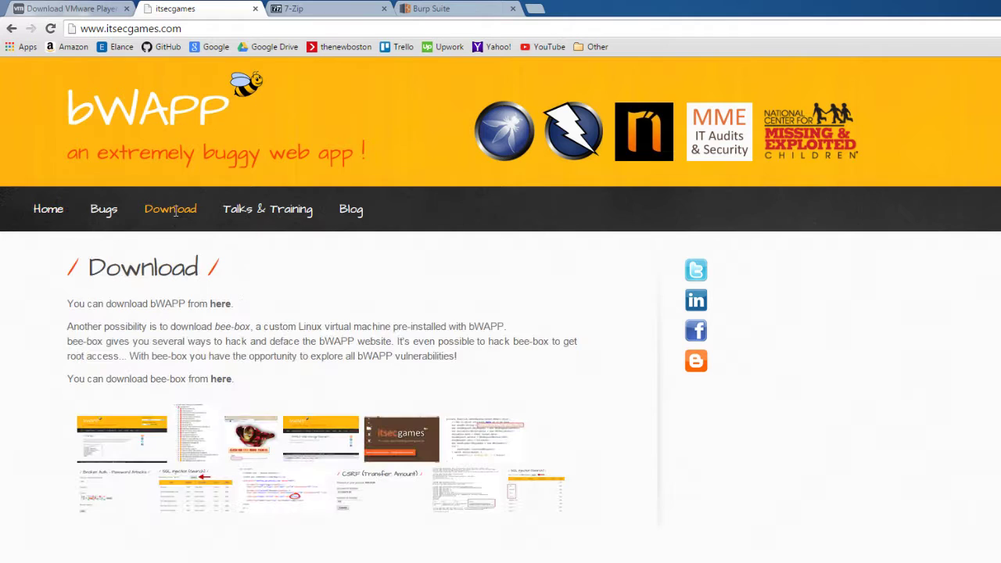
{"action": "left_click", "coordinate": [224, 309]}
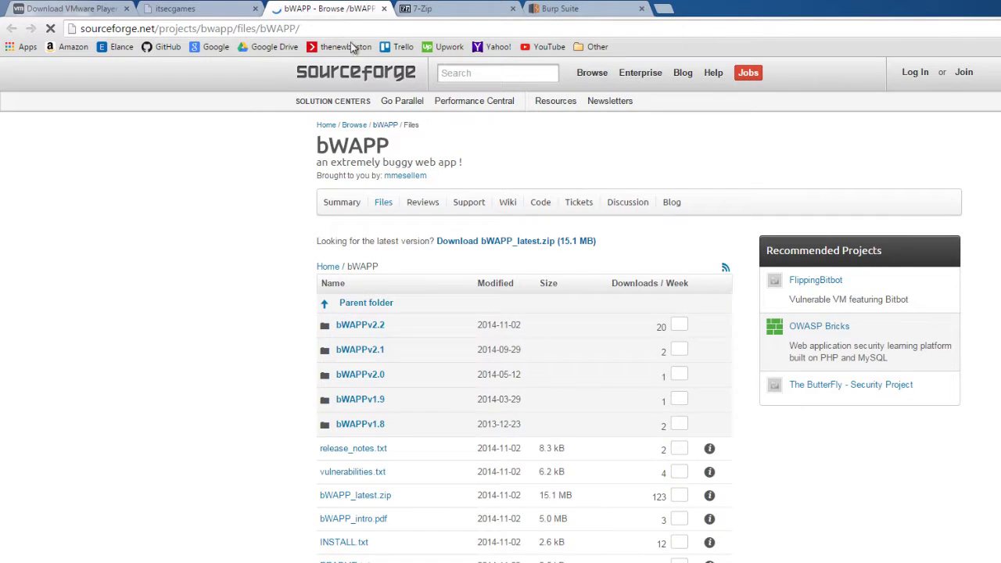
{"action": "left_click", "coordinate": [383, 8]}
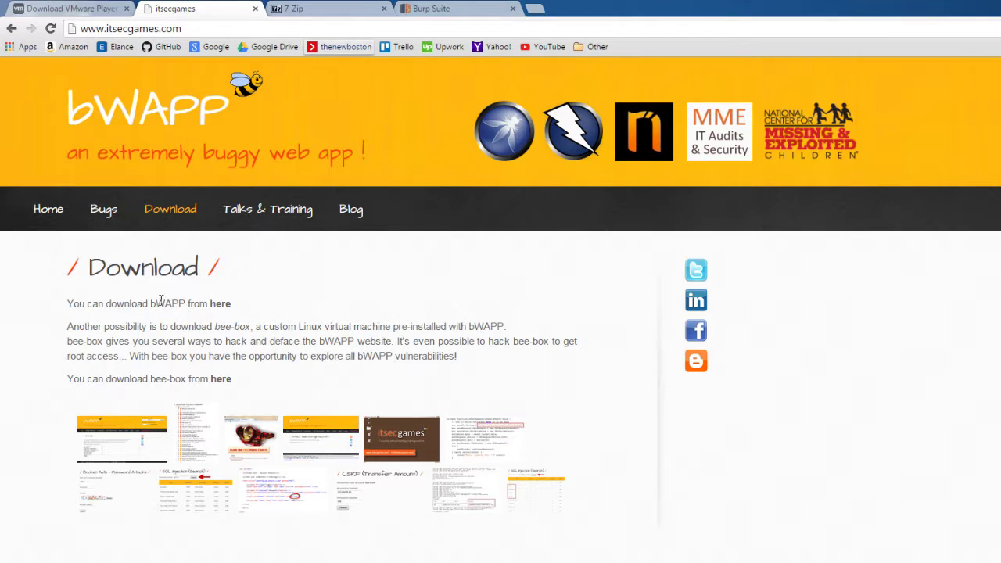
Open the bee-box files page on SourceForge through the link on the bWAPP Download page
{"action": "left_click_drag", "start_coordinate": [150, 303], "coordinate": [184, 303]}
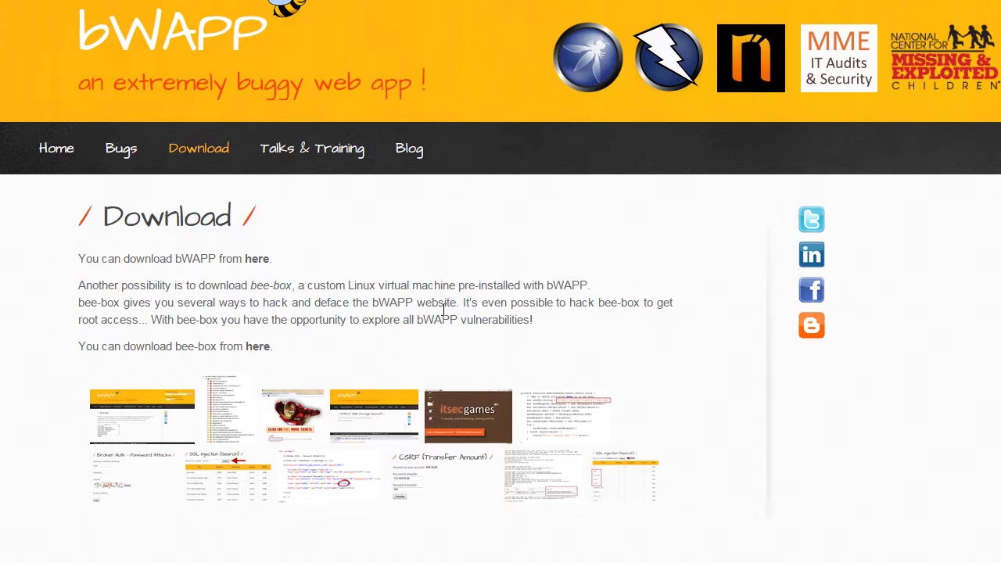
{"action": "left_click_drag", "start_coordinate": [462, 303], "coordinate": [234, 283]}
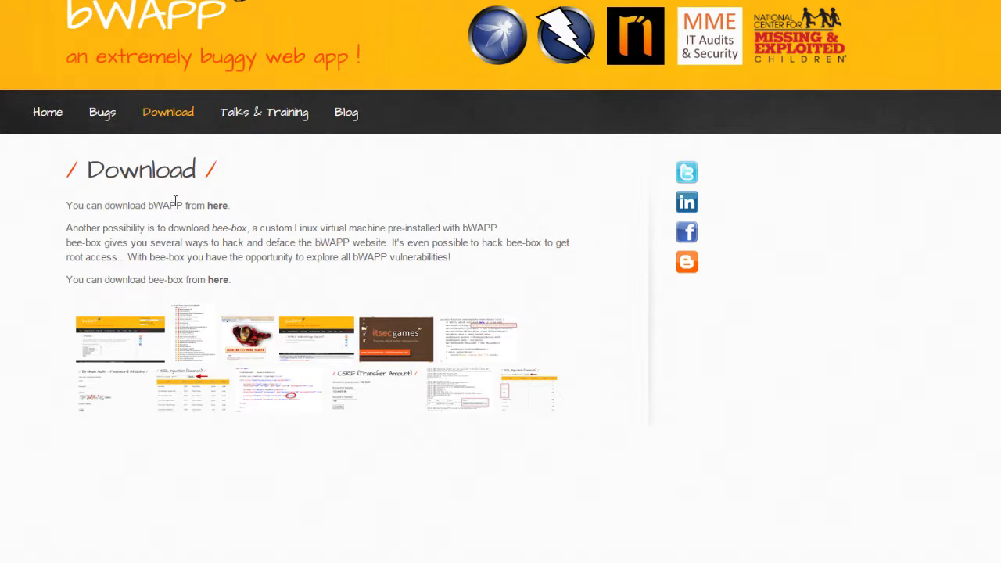
{"action": "left_click_drag", "start_coordinate": [149, 204], "coordinate": [230, 204]}
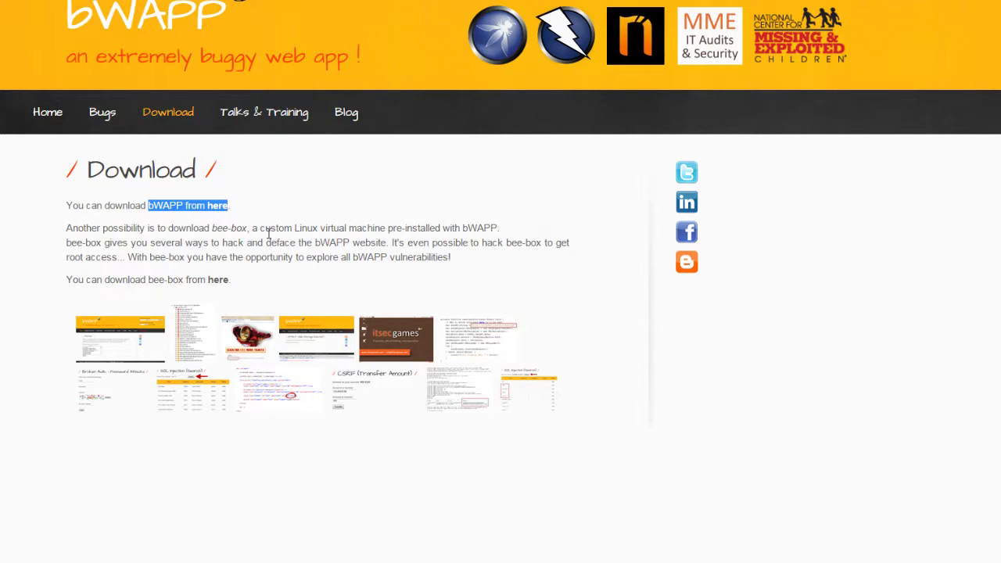
{"action": "left_click_drag", "start_coordinate": [148, 279], "coordinate": [185, 280]}
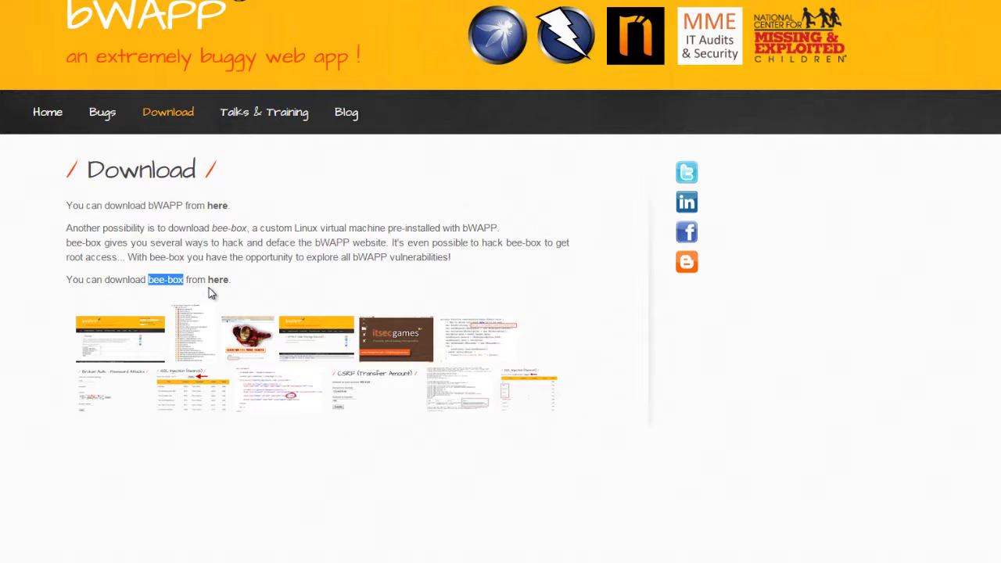
{"action": "left_click", "coordinate": [216, 281]}
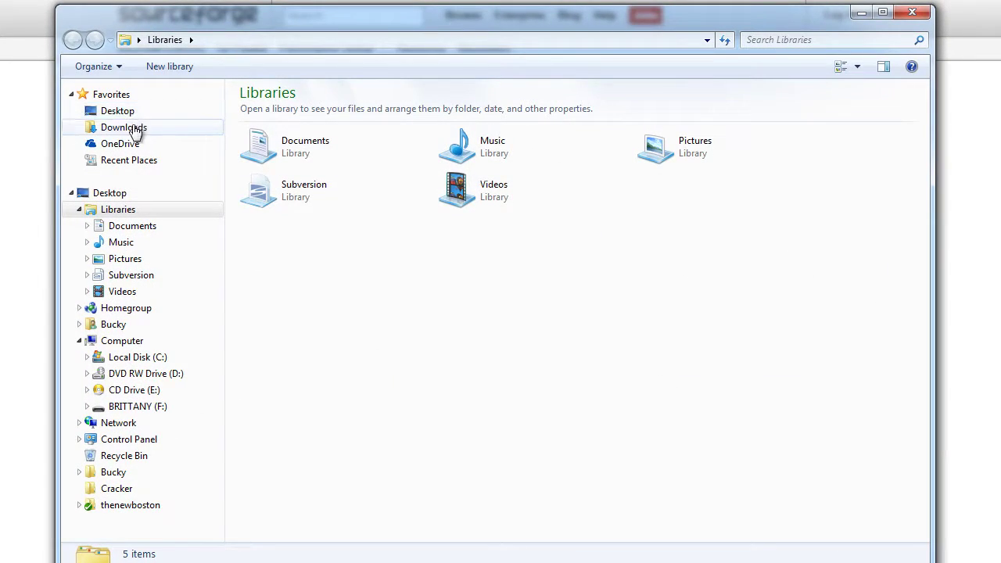
Look at the bee-box_v1.6.7z archive in the Downloads folder and close the folder window
{"action": "left_click", "coordinate": [129, 132]}
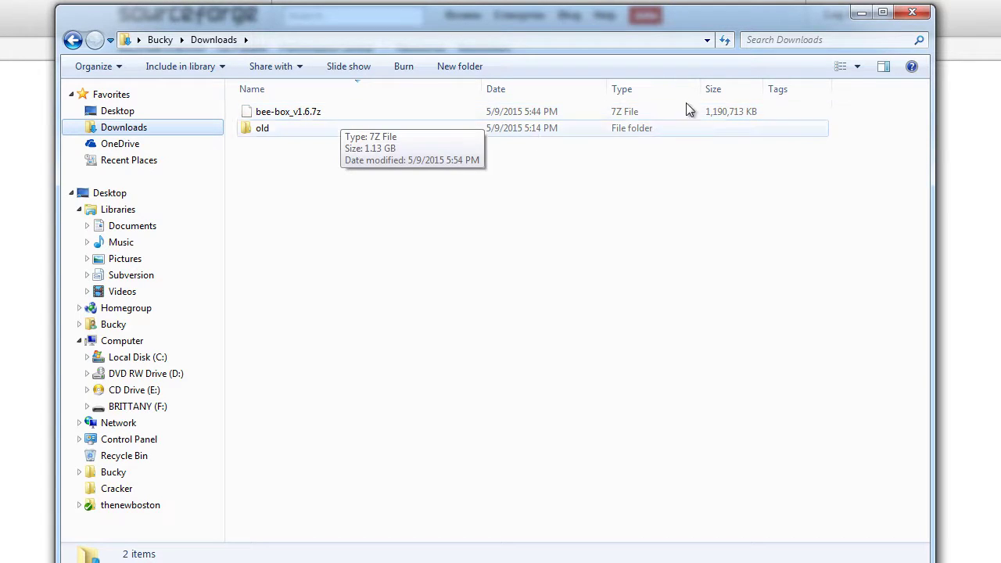
{"action": "left_click", "coordinate": [912, 11]}
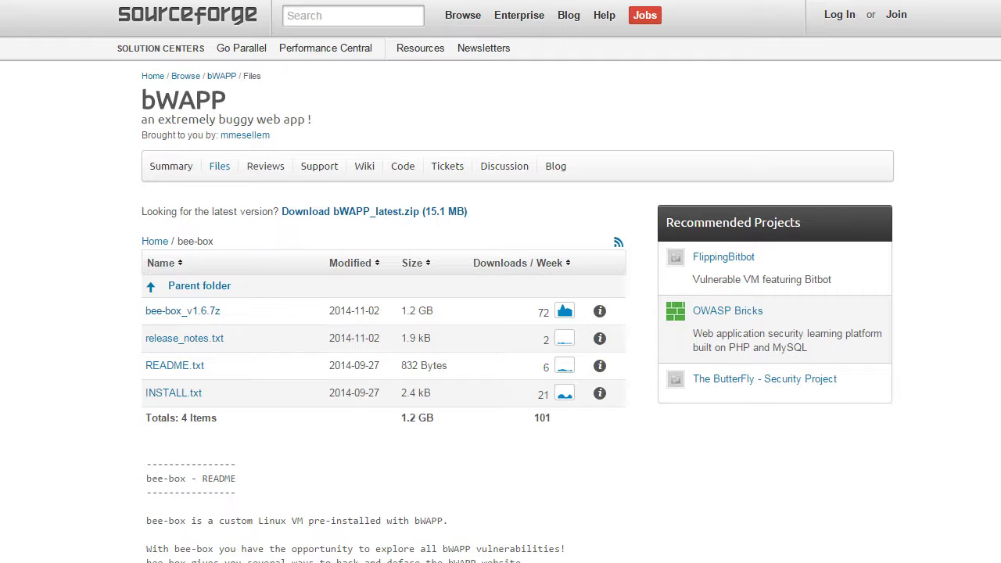
Look at the available actions for bee-box_v1.6.7z in the Downloads folder and close the folder window
{"action": "key", "text": "super+e"}
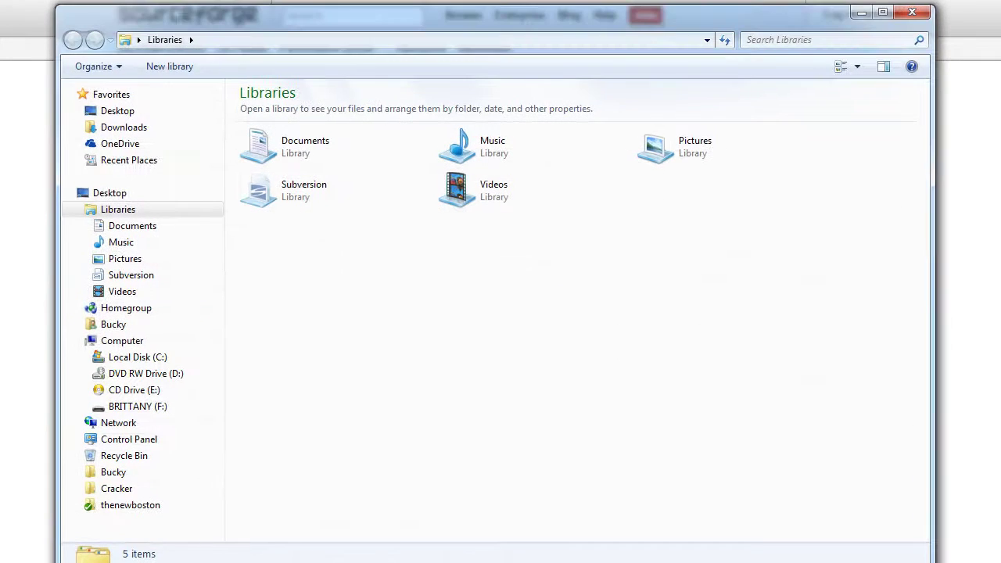
{"action": "left_click", "coordinate": [149, 127]}
{"action": "left_click", "coordinate": [286, 112]}
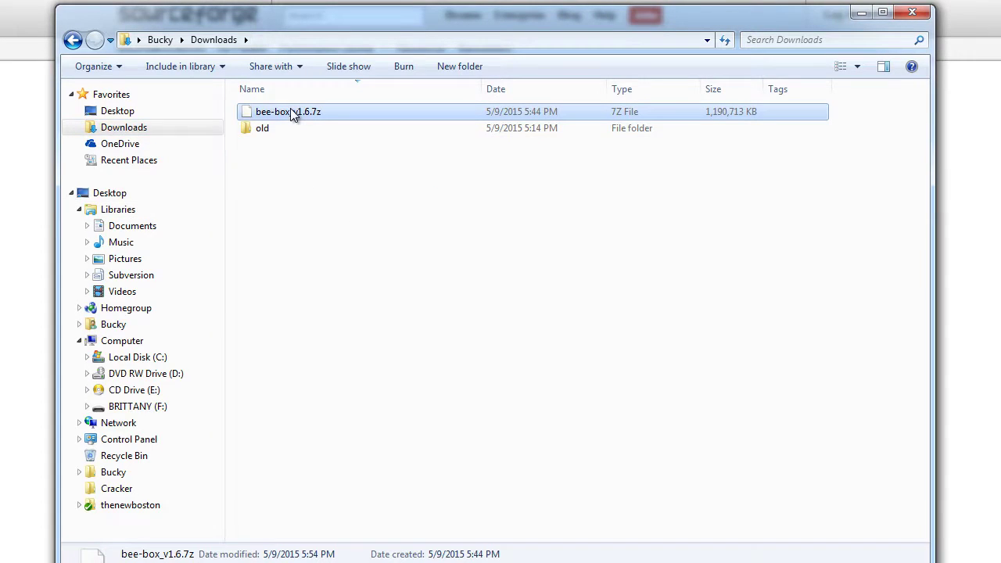
{"action": "right_click", "coordinate": [287, 112]}
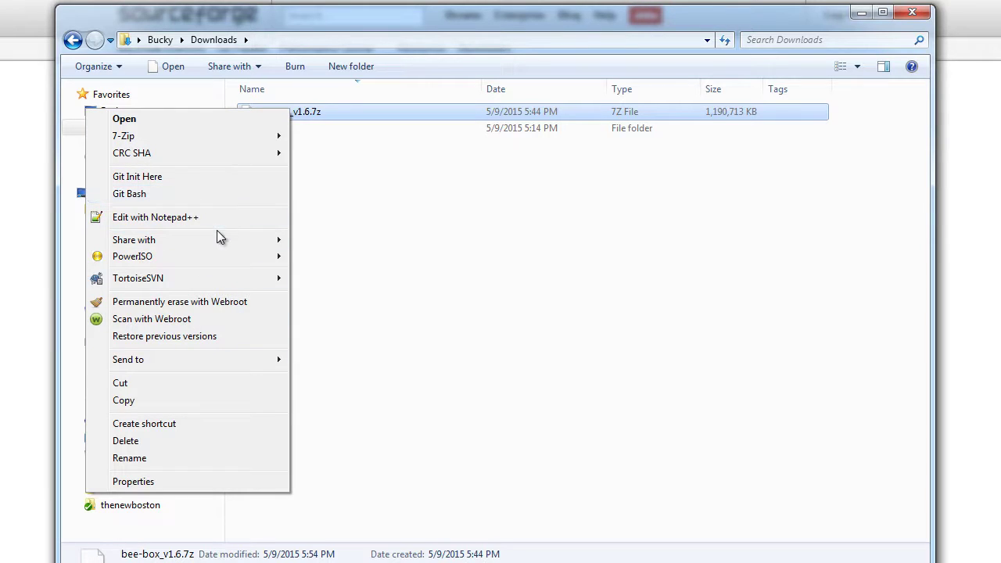
{"action": "left_click", "coordinate": [363, 246]}
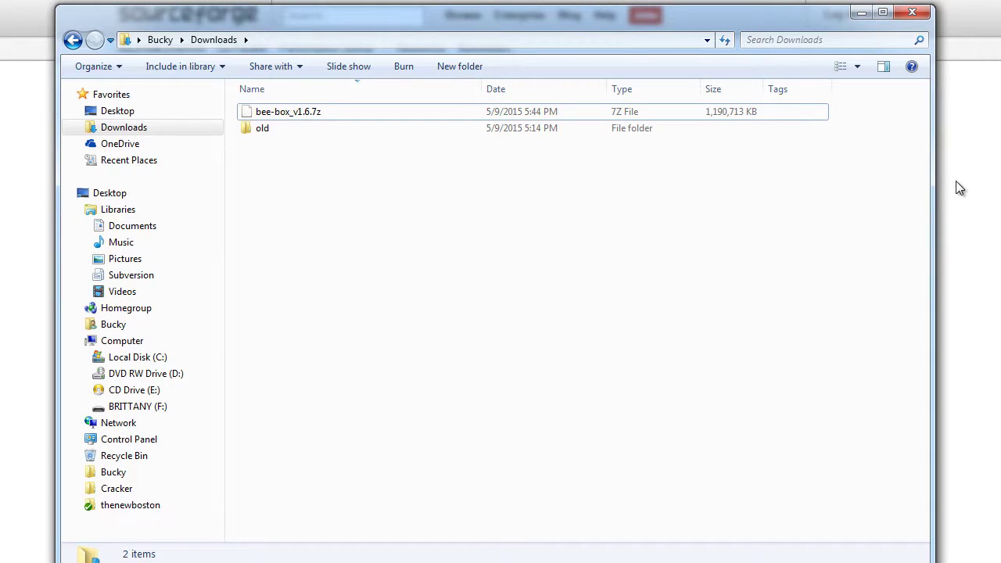
{"action": "left_click", "coordinate": [915, 14]}
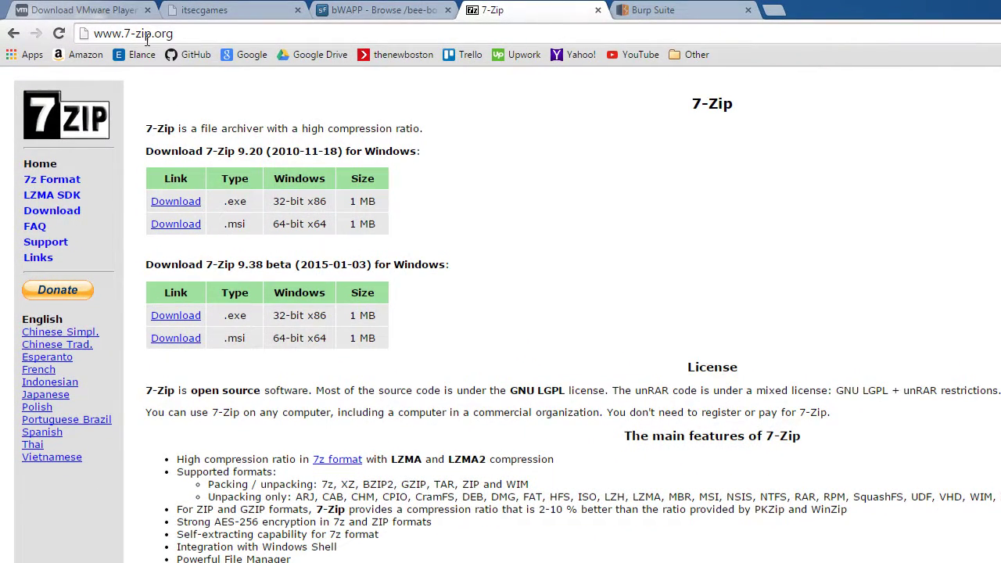
{"action": "left_click", "coordinate": [125, 31]}
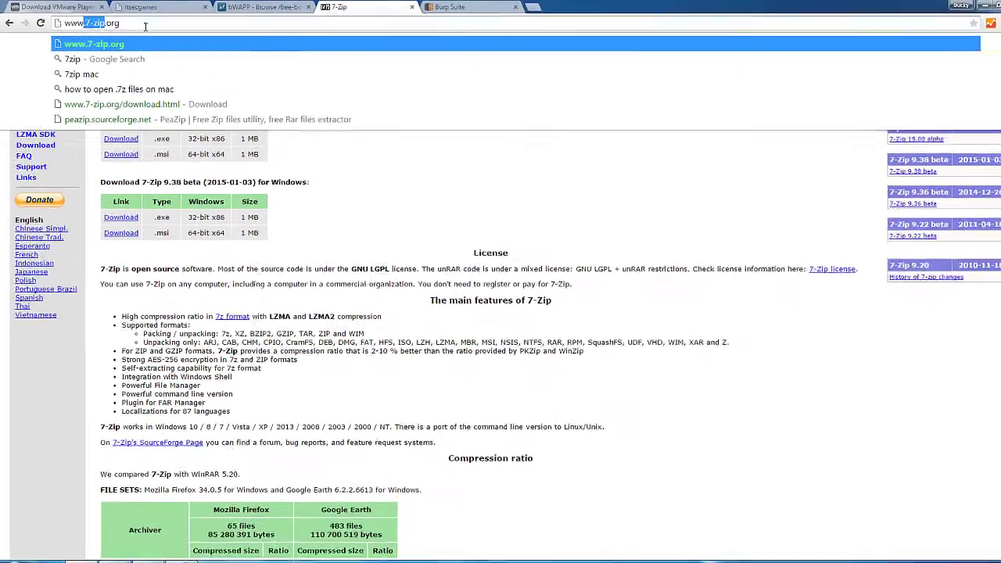
{"action": "left_click", "coordinate": [375, 169]}
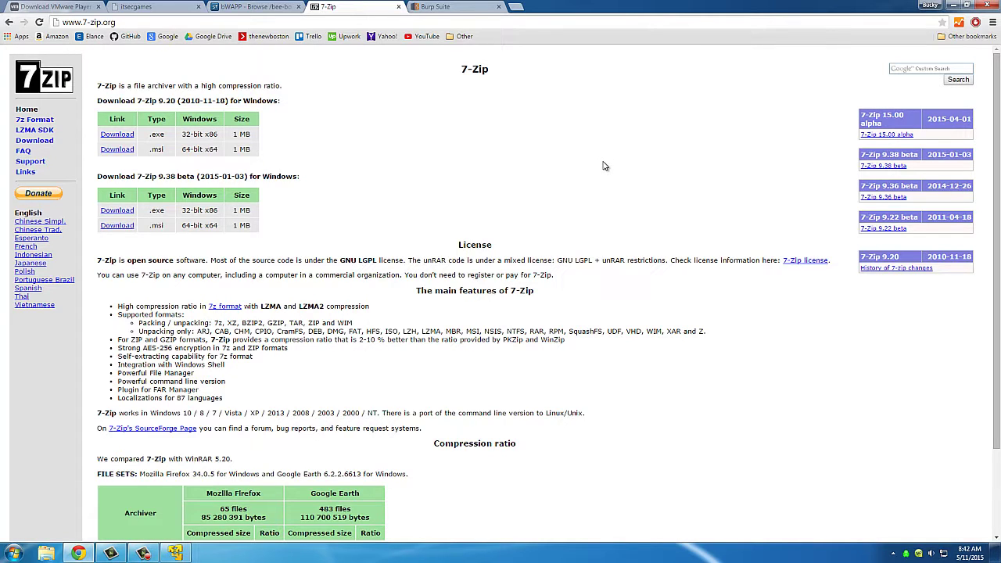
{"action": "left_click", "coordinate": [953, 5]}
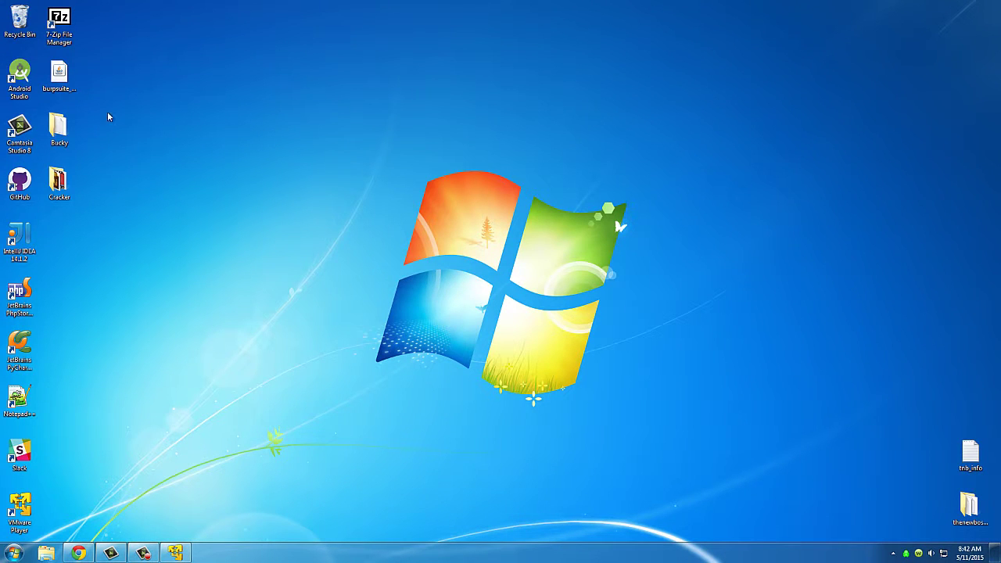
Extract bee-box_v1.6.7z with 7-Zip File Manager into a bee-box_v1.6 subfolder of Downloads and close the file manager
{"action": "double_click", "coordinate": [59, 22]}
{"action": "left_click_drag", "start_coordinate": [397, 60], "coordinate": [462, 94]}
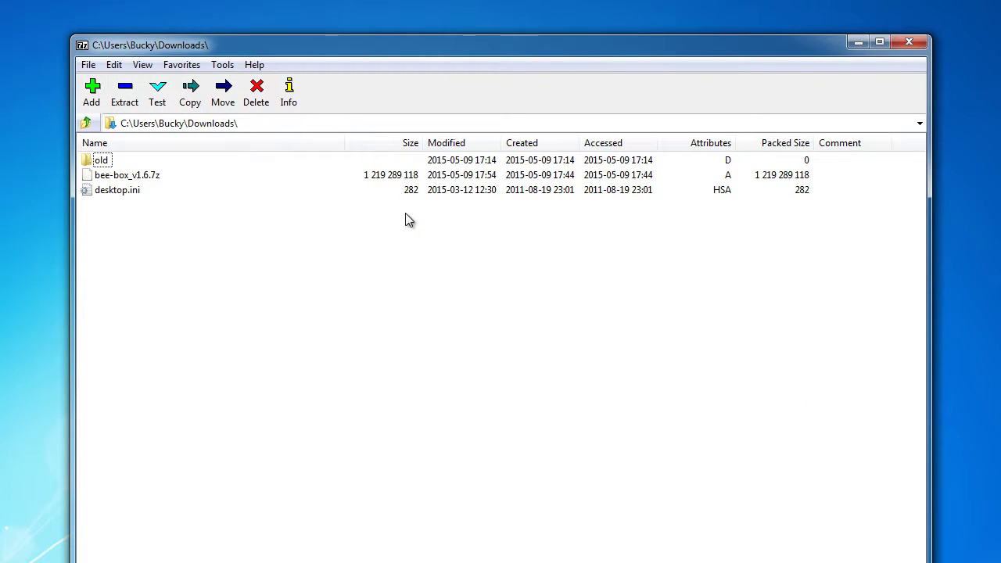
{"action": "left_click", "coordinate": [145, 177]}
{"action": "left_click", "coordinate": [125, 92]}
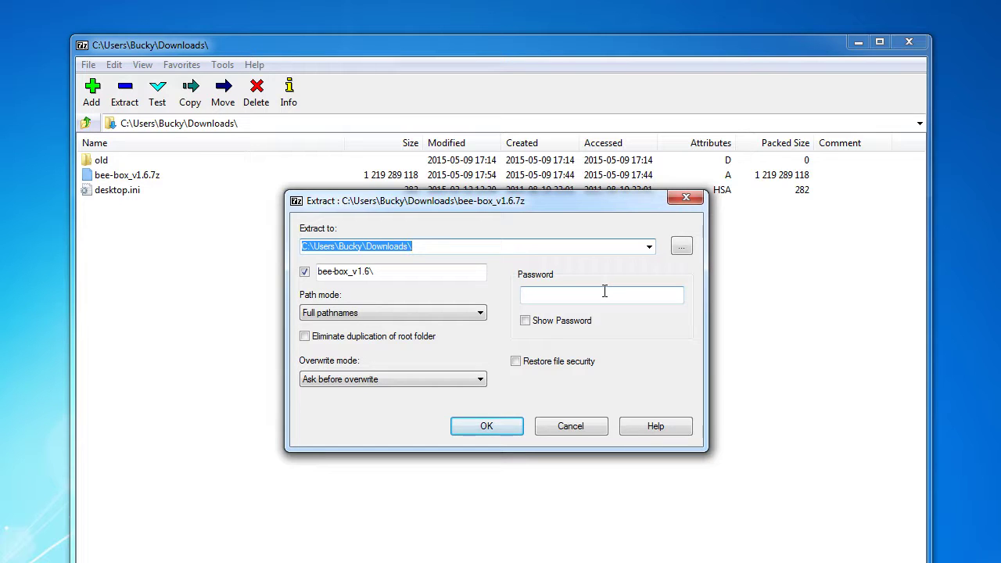
{"action": "left_click", "coordinate": [486, 429]}
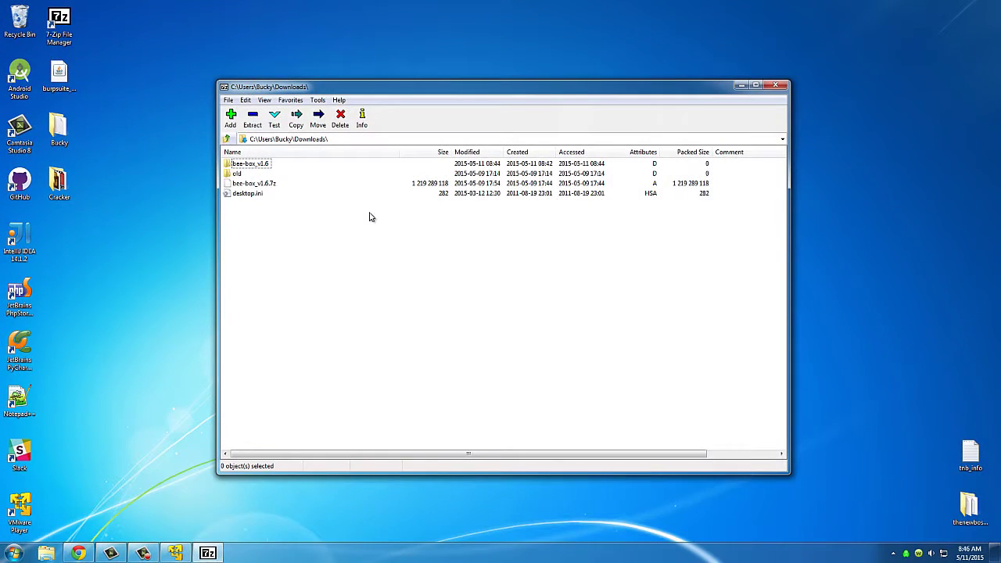
{"action": "left_click", "coordinate": [776, 86]}
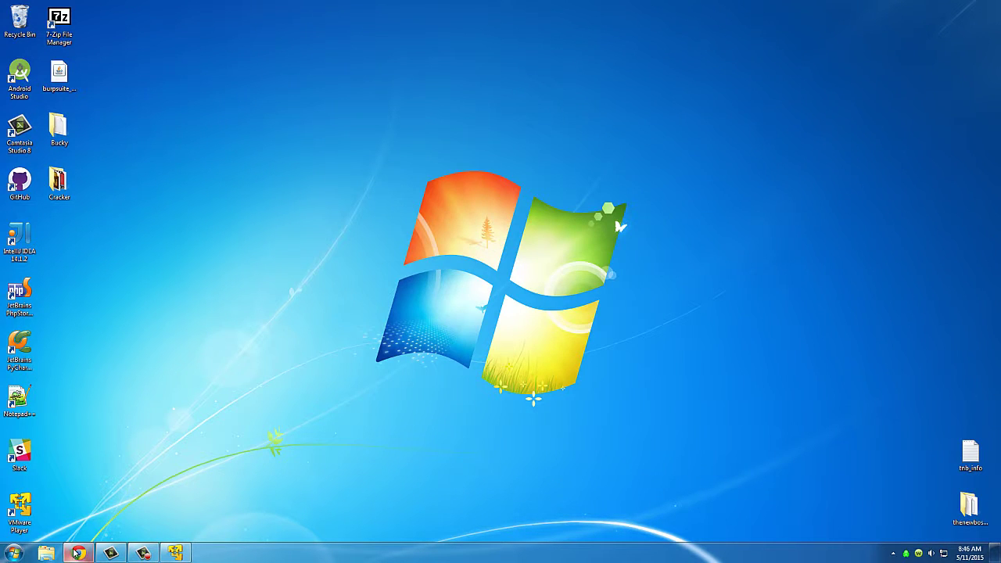
Open the bee-box folder inside the extracted bee-box_v1.6 folder in Downloads
{"action": "left_click", "coordinate": [45, 553]}
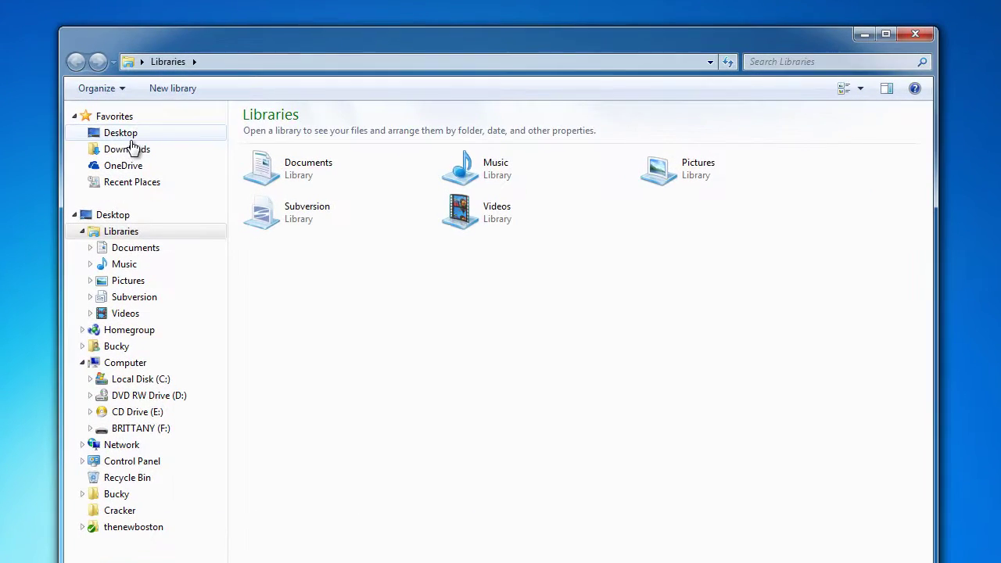
{"action": "left_click", "coordinate": [129, 149]}
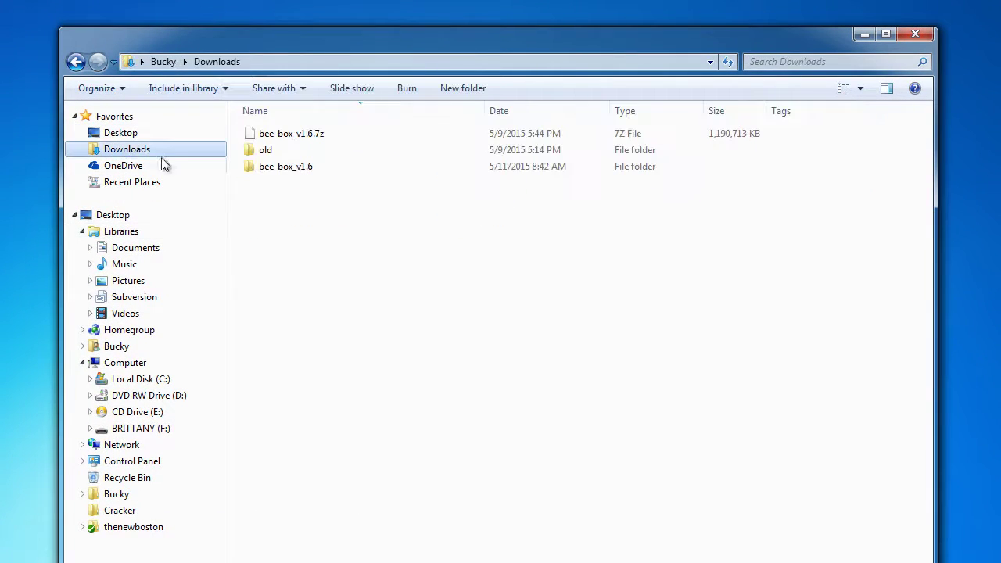
{"action": "double_click", "coordinate": [248, 167]}
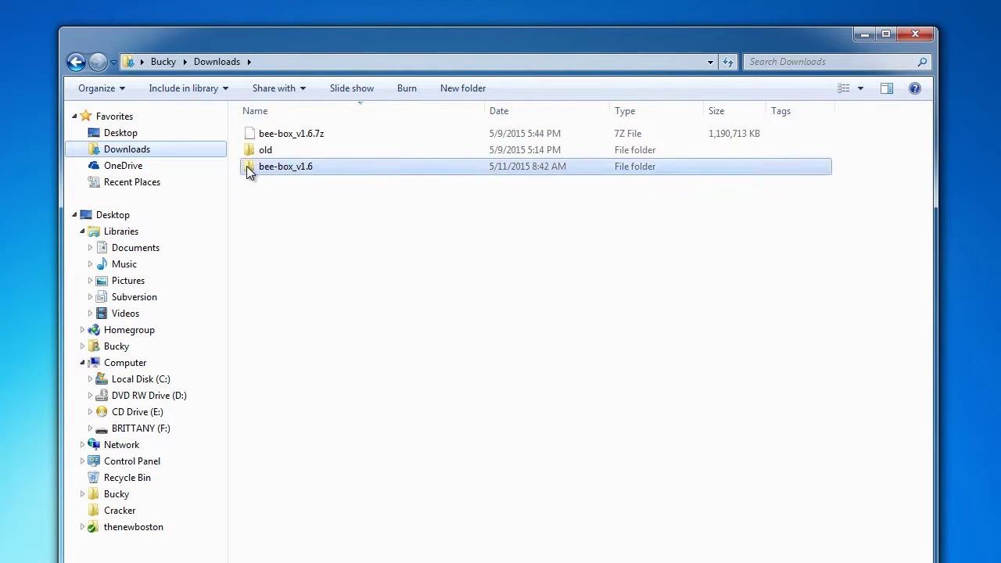
{"action": "double_click", "coordinate": [250, 132]}
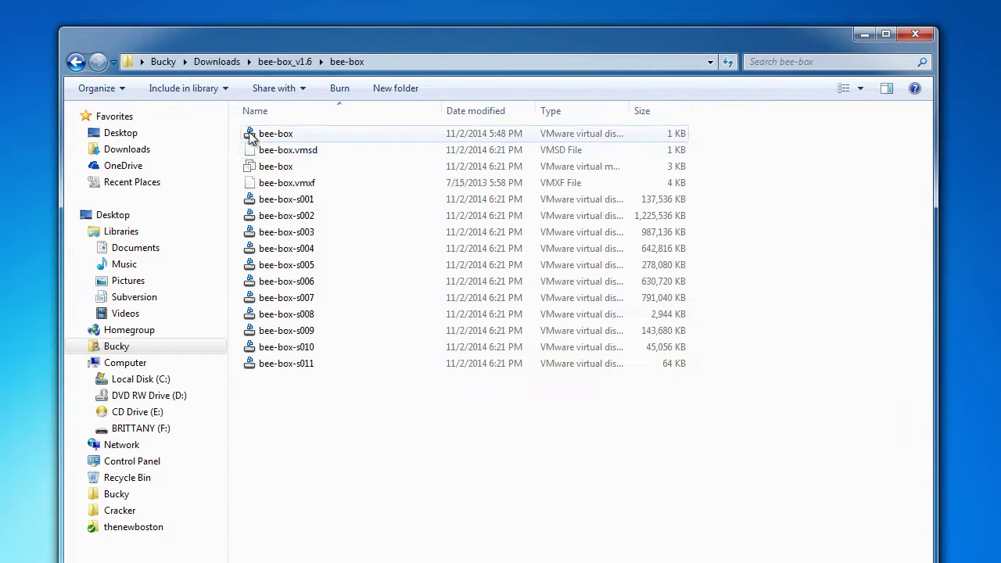
{"action": "key", "text": "BackSpace"}
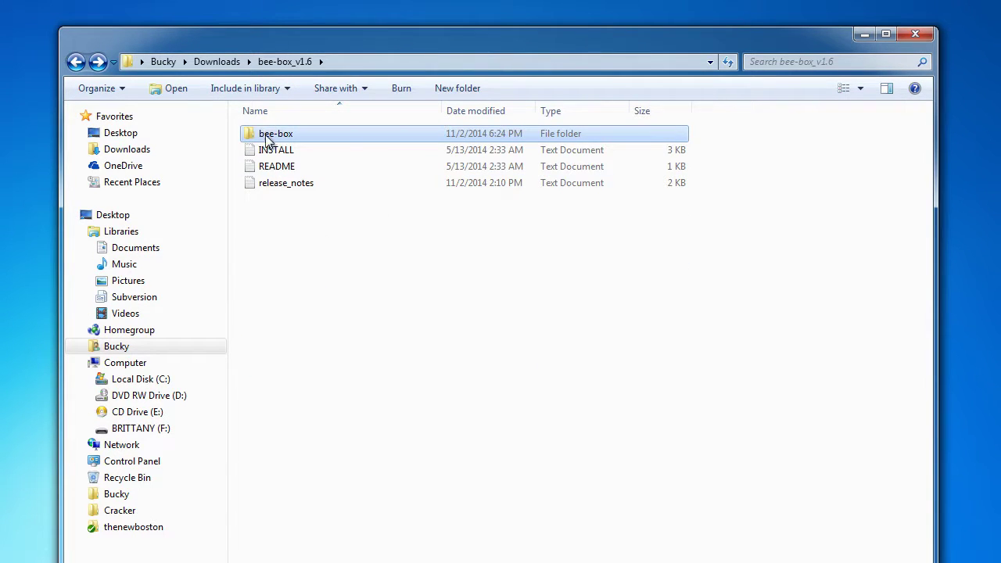
{"action": "double_click", "coordinate": [251, 135]}
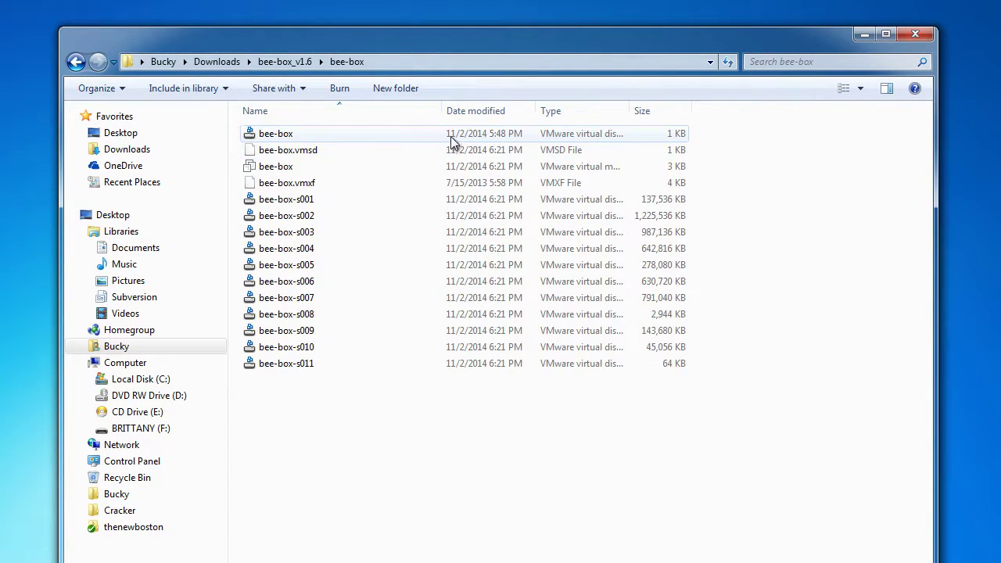
Start the bee-box virtual machine in VMware Player, declaring it as copied and dismissing the removable devices hint
{"action": "left_click", "coordinate": [275, 173]}
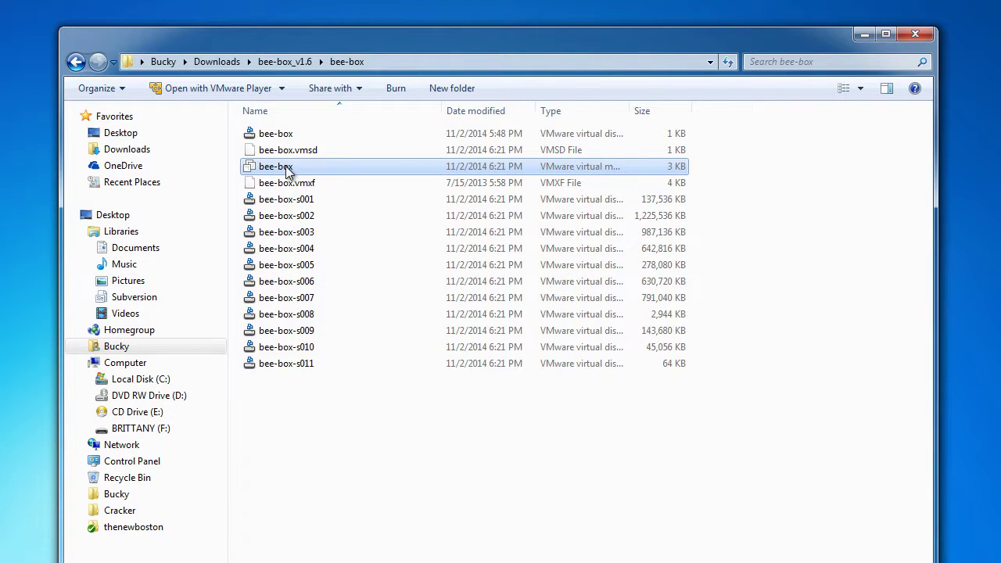
{"action": "double_click", "coordinate": [251, 173]}
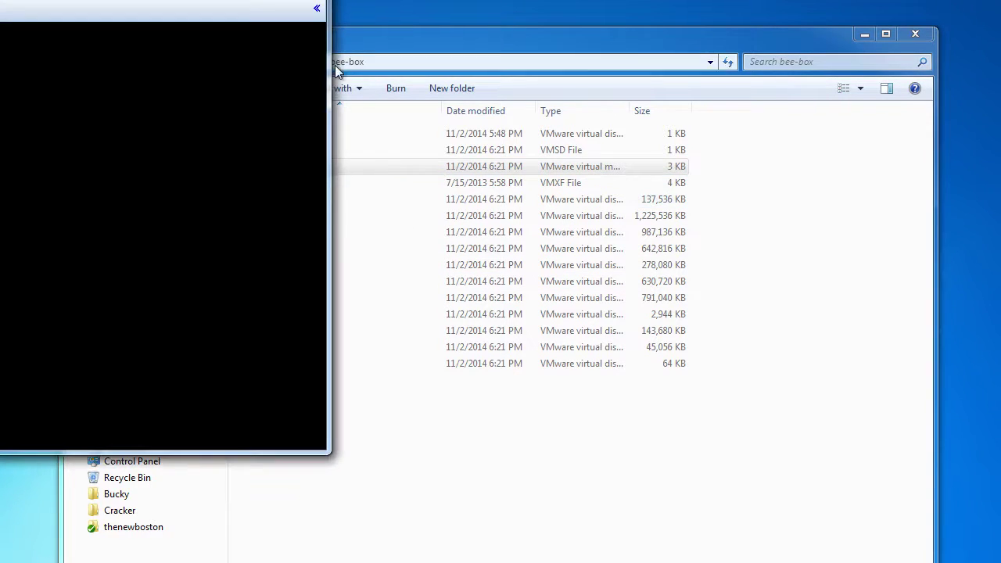
{"action": "left_click", "coordinate": [625, 47]}
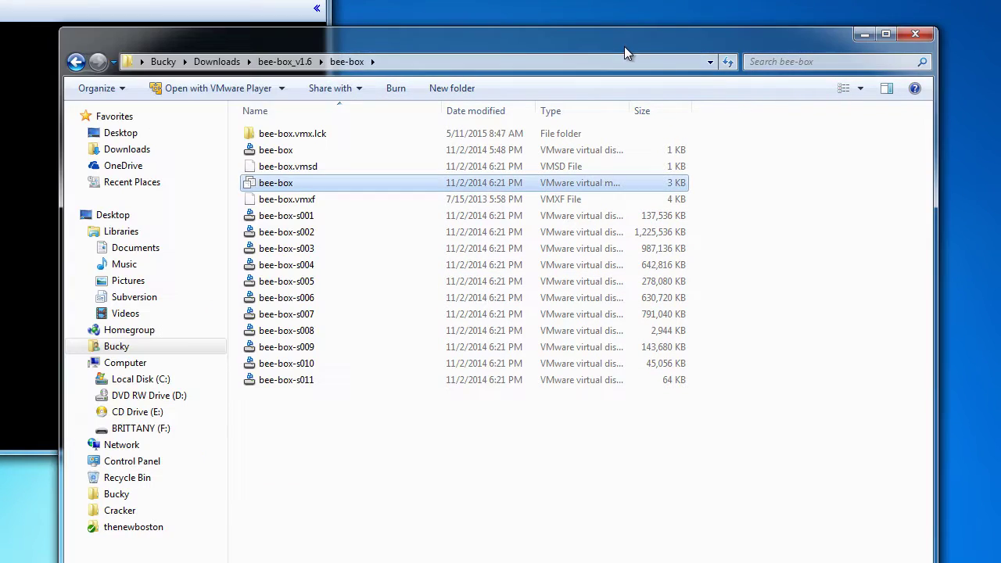
{"action": "left_click", "coordinate": [915, 33]}
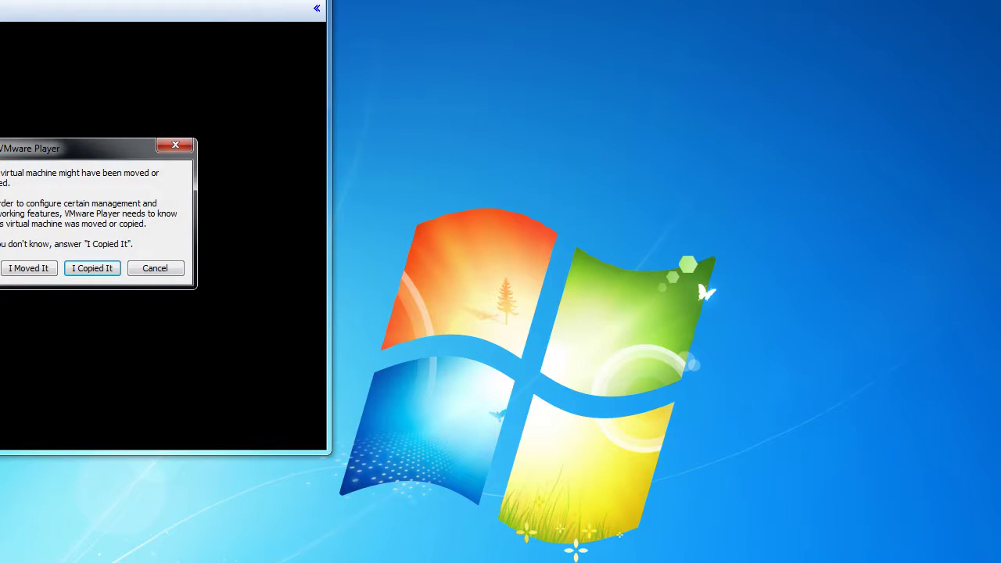
{"action": "left_click", "coordinate": [94, 271]}
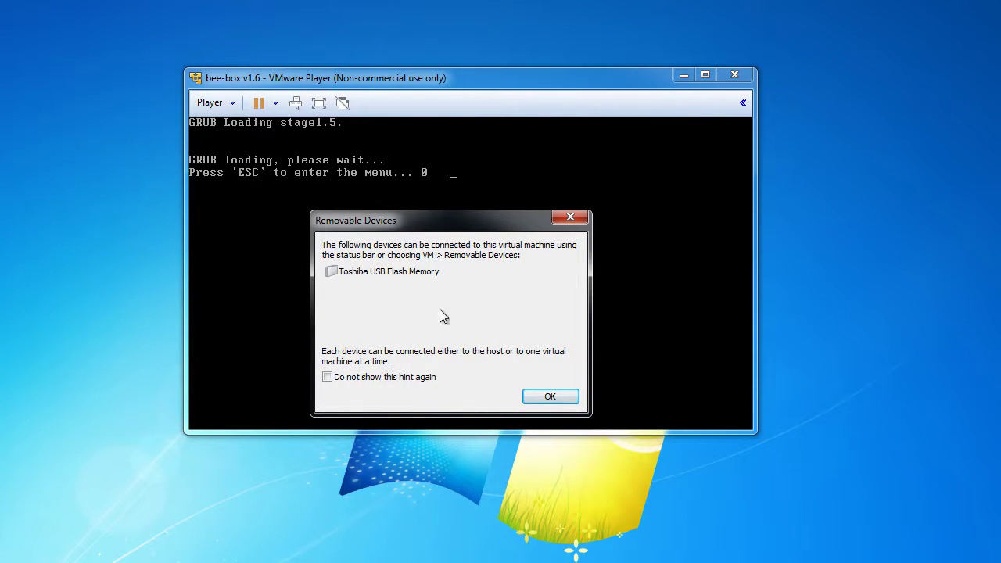
{"action": "left_click", "coordinate": [550, 398]}
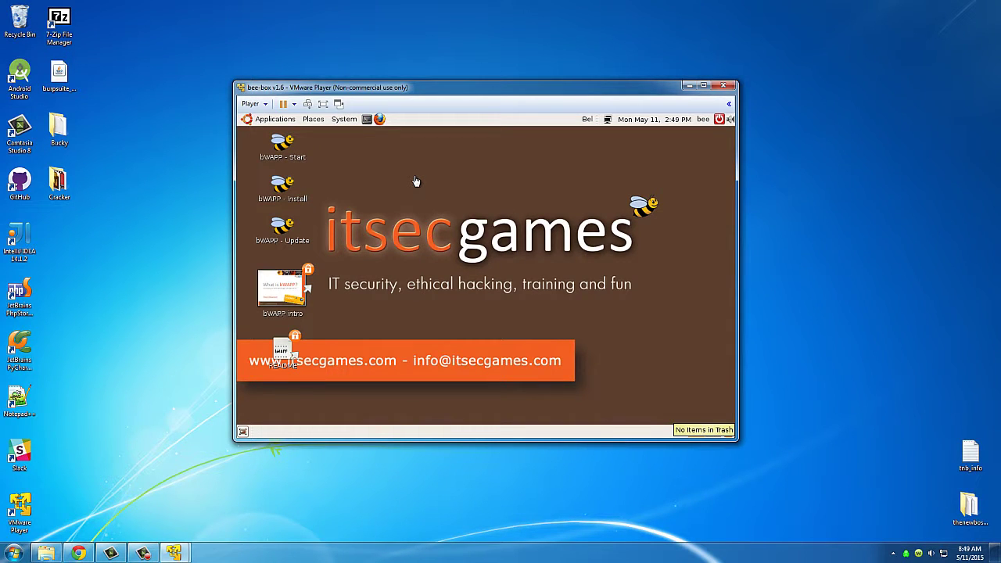
Switch to Chrome, view a new blank tab, and return to the bee-box virtual machine
{"action": "left_click", "coordinate": [78, 553]}
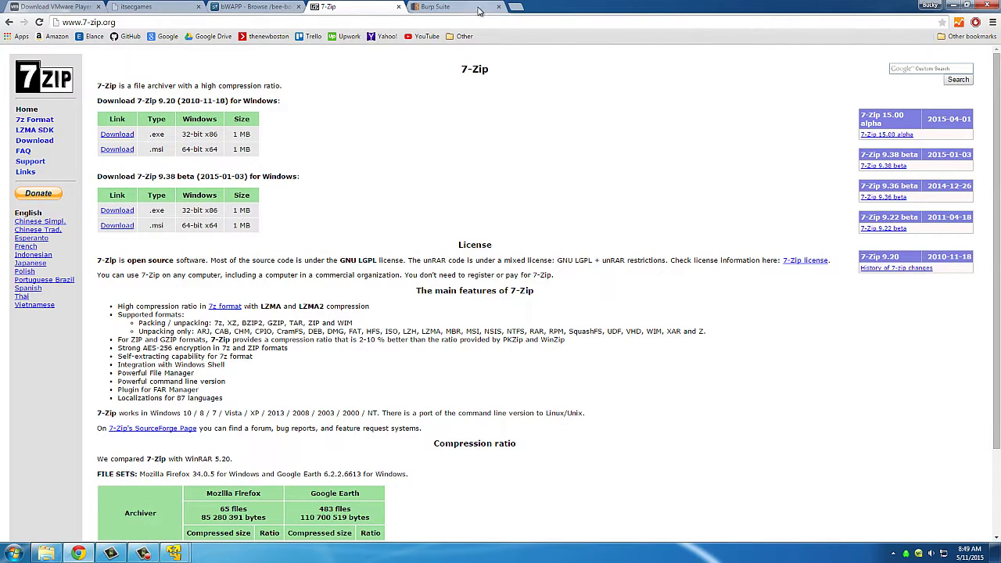
{"action": "left_click", "coordinate": [516, 6]}
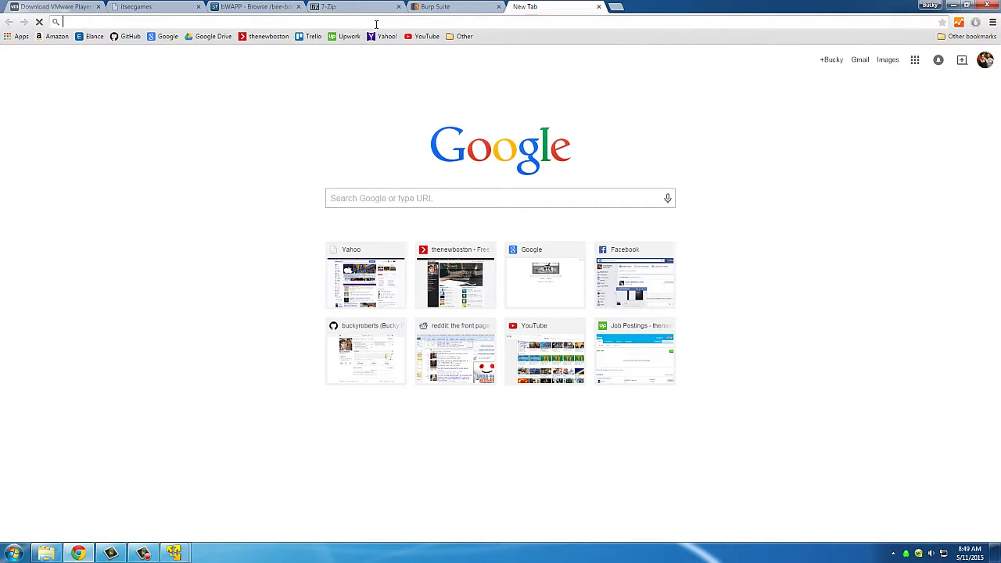
{"action": "left_click", "coordinate": [952, 5]}
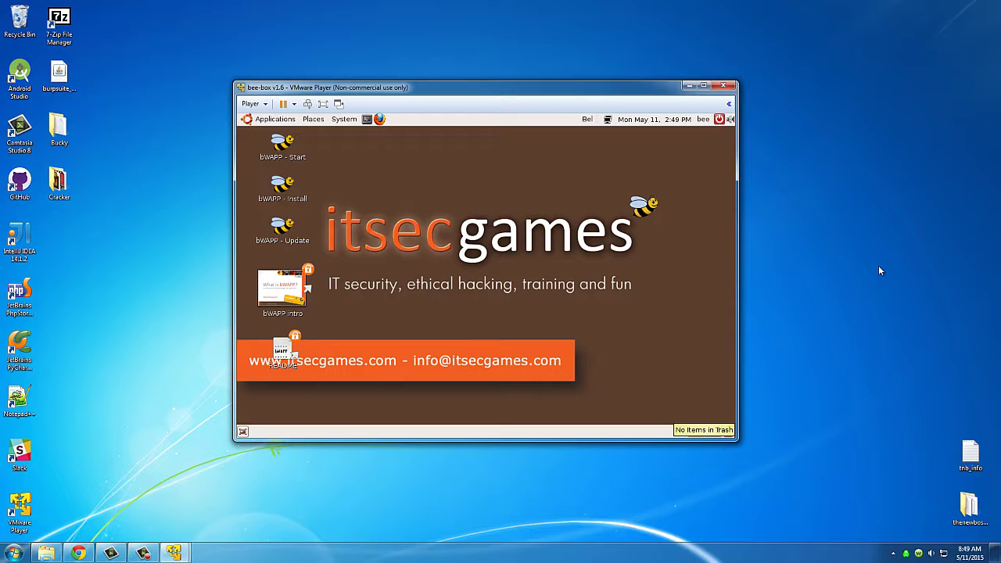
{"action": "left_click", "coordinate": [78, 553]}
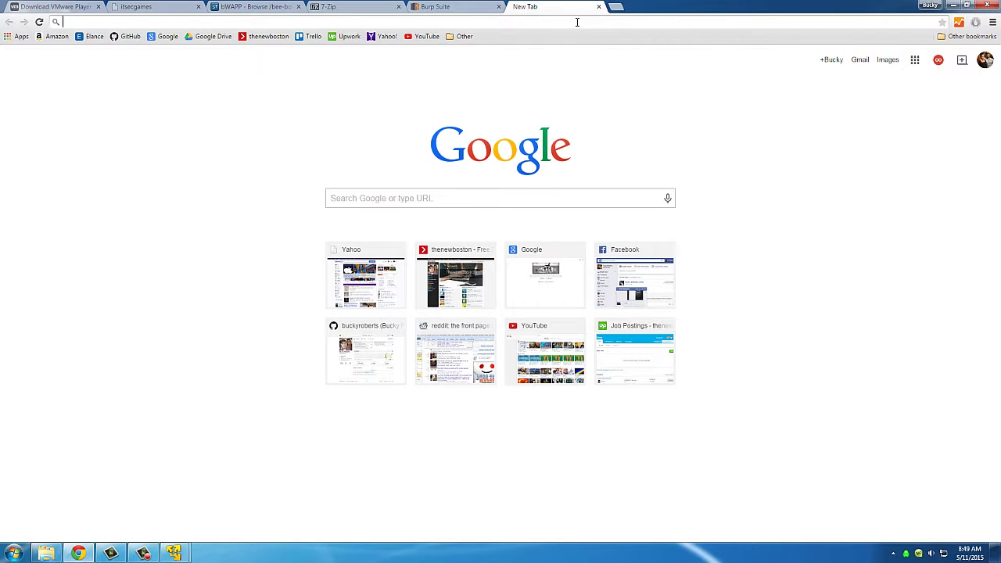
{"action": "left_click", "coordinate": [953, 5]}
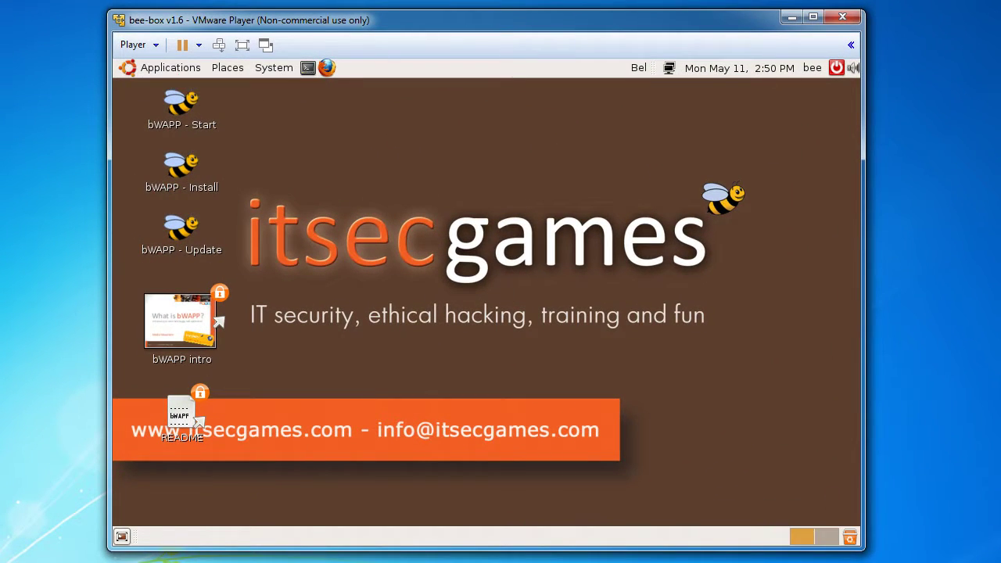
Run ifconfig in a terminal on the bee-box virtual machine to show its network addresses
{"action": "left_click", "coordinate": [308, 70]}
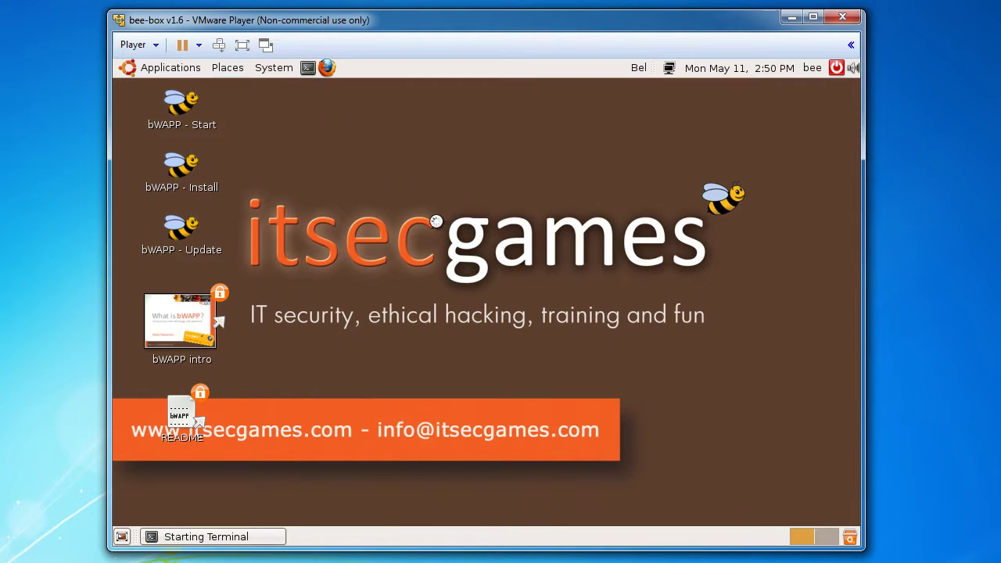
{"action": "type", "text": "ifcong"}
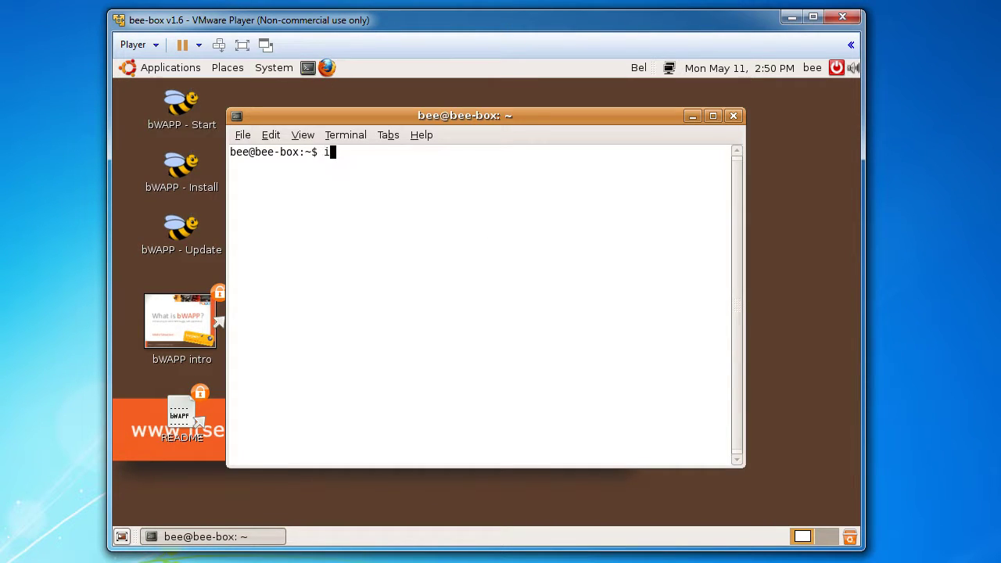
{"action": "type", "text": "if"}
{"action": "key", "text": "BackSpace"}
{"action": "key", "text": "BackSpace"}
{"action": "key", "text": "BackSpace"}
{"action": "key", "text": "BackSpace"}
{"action": "type", "text": "nfig"}
{"action": "key", "text": "Return"}
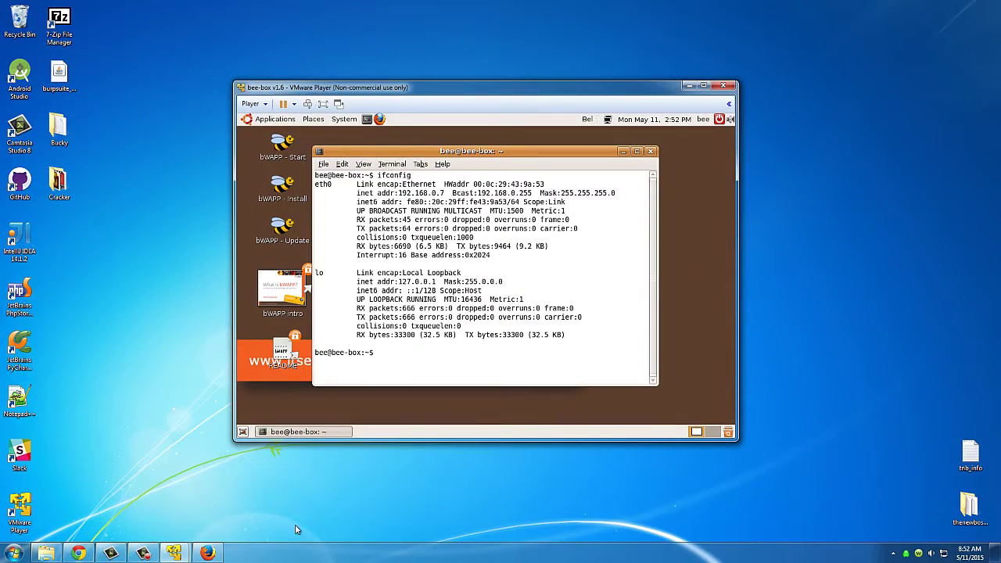
{"action": "left_click", "coordinate": [206, 553]}
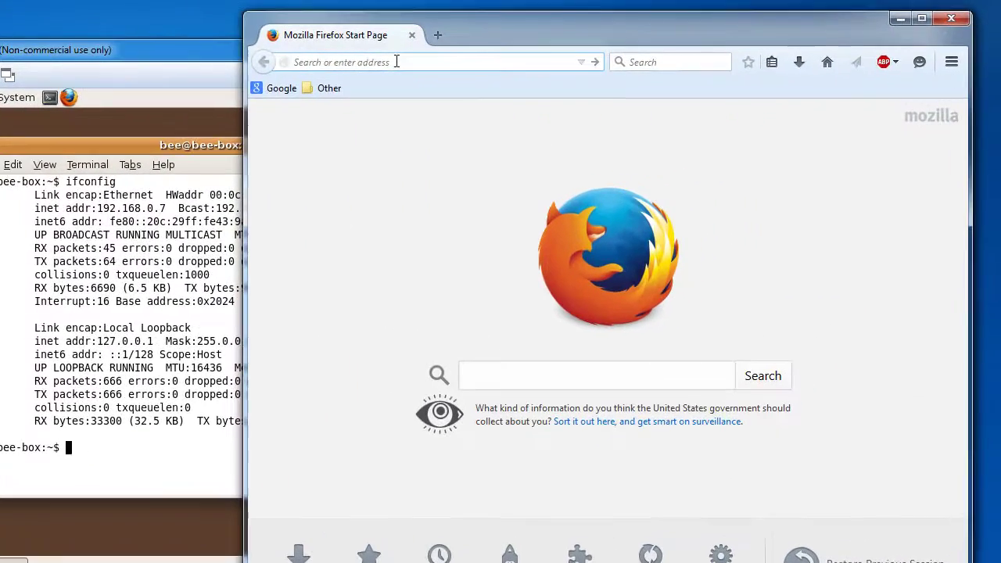
{"action": "type", "text": "http://192.168.0.7/"}
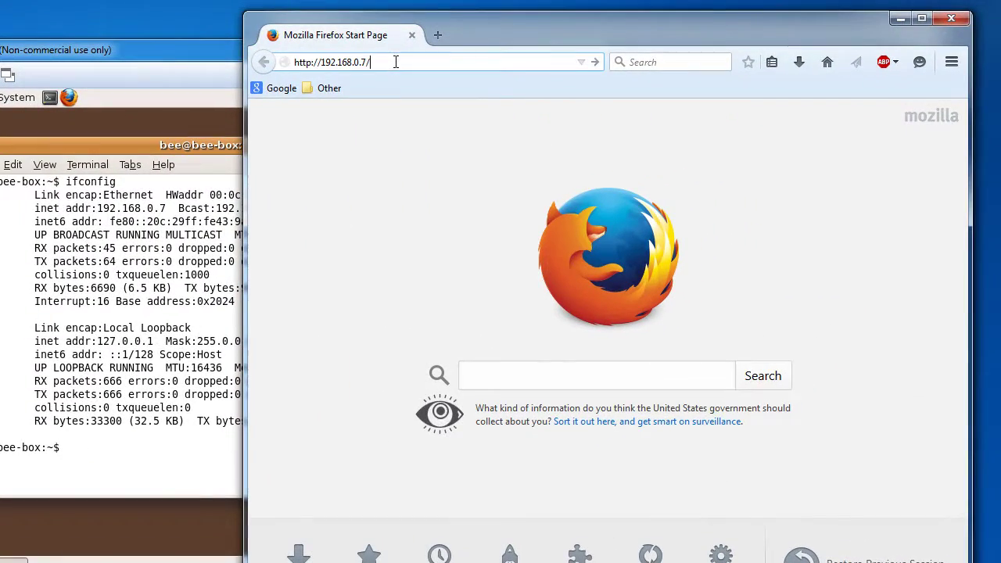
{"action": "type", "text": "b"}
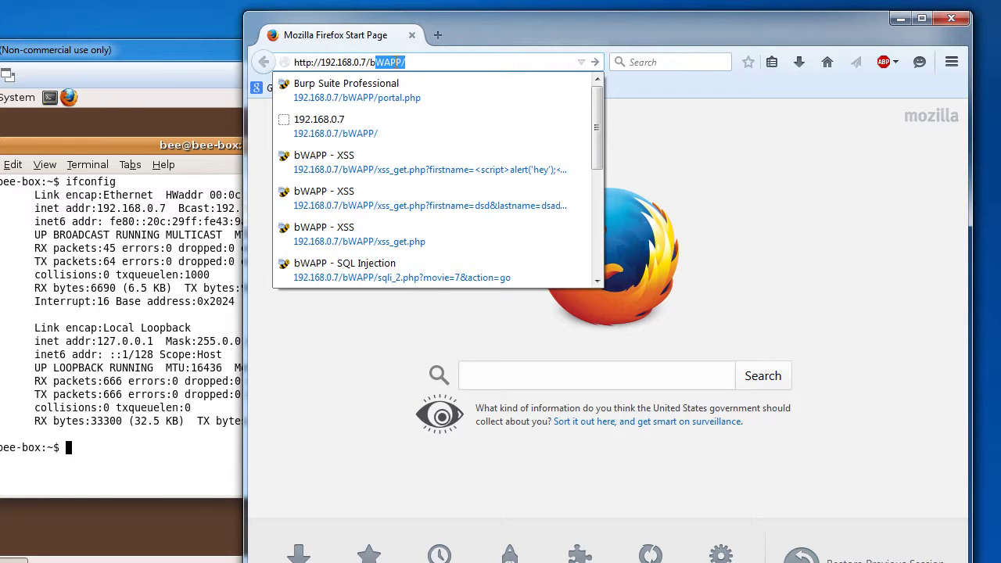
{"action": "key", "text": "Right"}
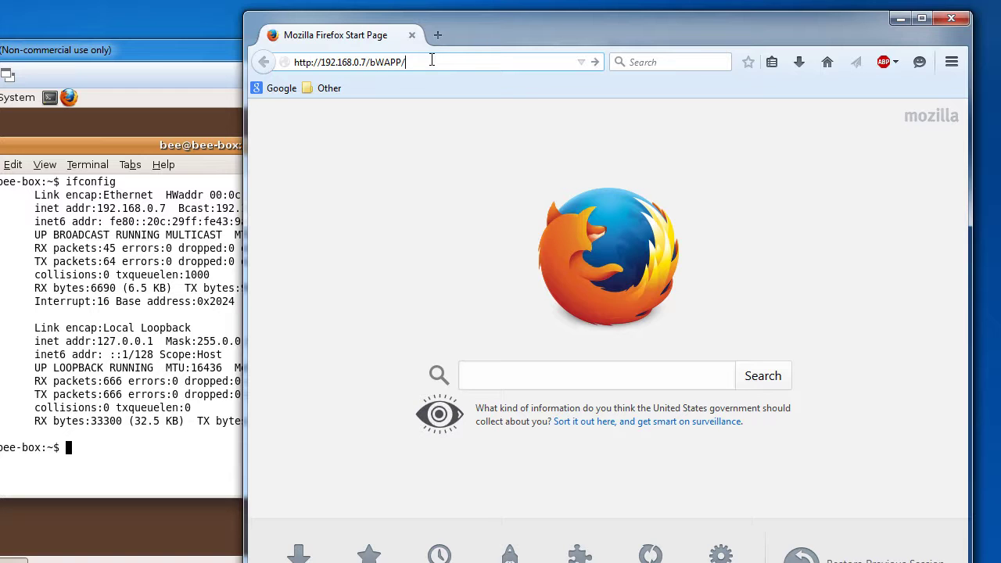
{"action": "key", "text": "Return"}
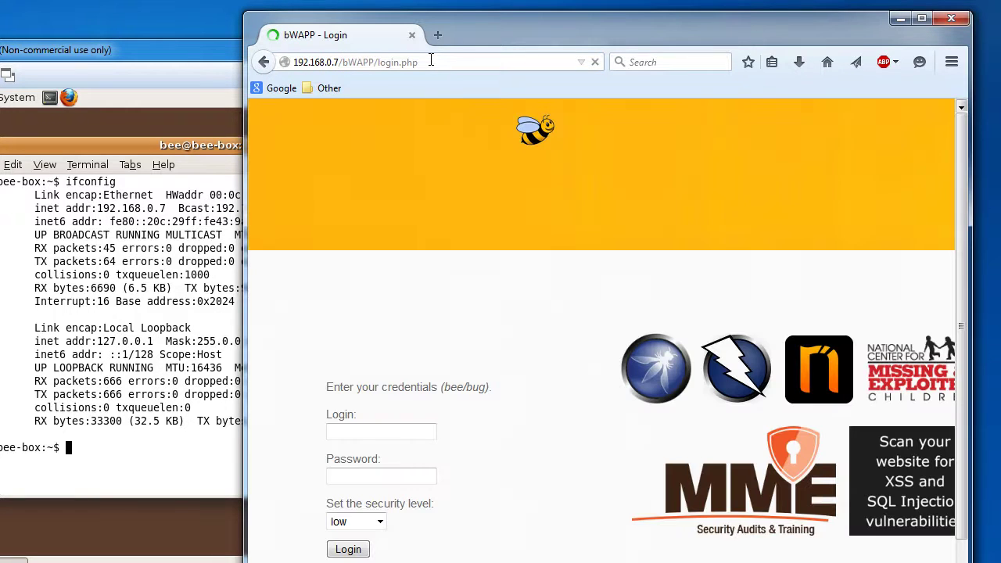
{"action": "scroll", "coordinate": [713, 258], "scroll_direction": "down", "scroll_amount": 1}
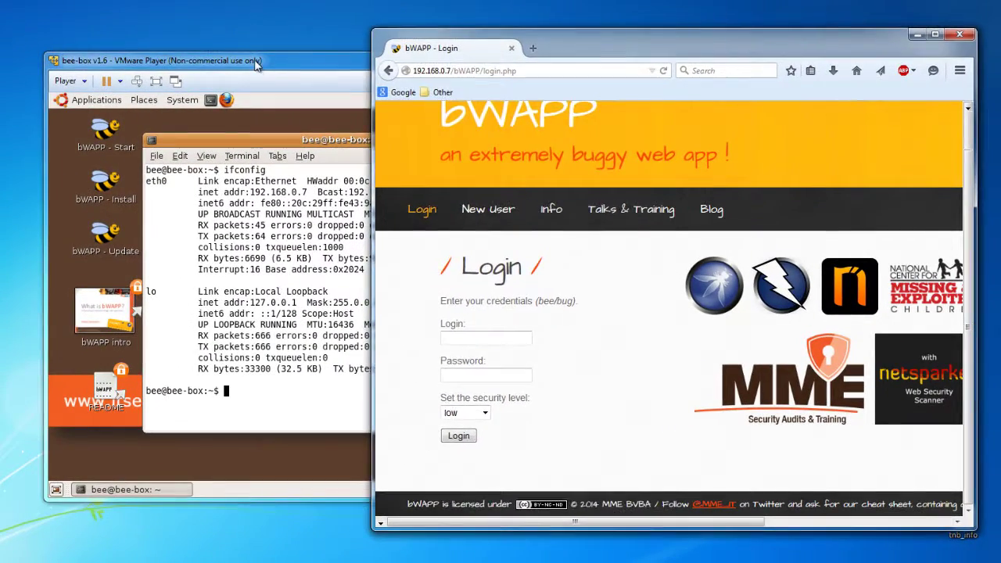
Compare the bee-box and Firefox windows, minimize the virtual machine, and reposition the Firefox window so the whole bWAPP page fits
{"action": "left_click", "coordinate": [258, 64]}
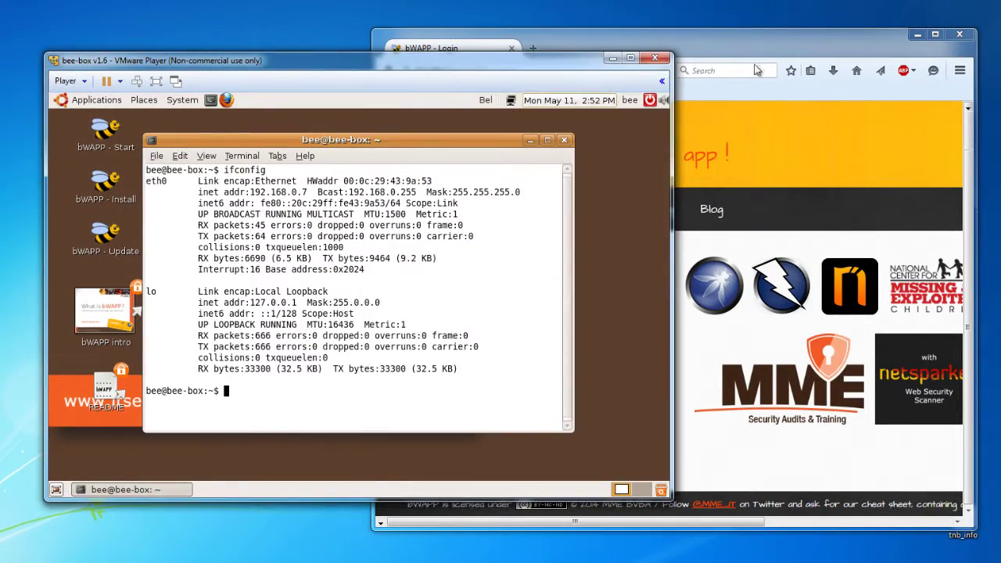
{"action": "left_click", "coordinate": [743, 209]}
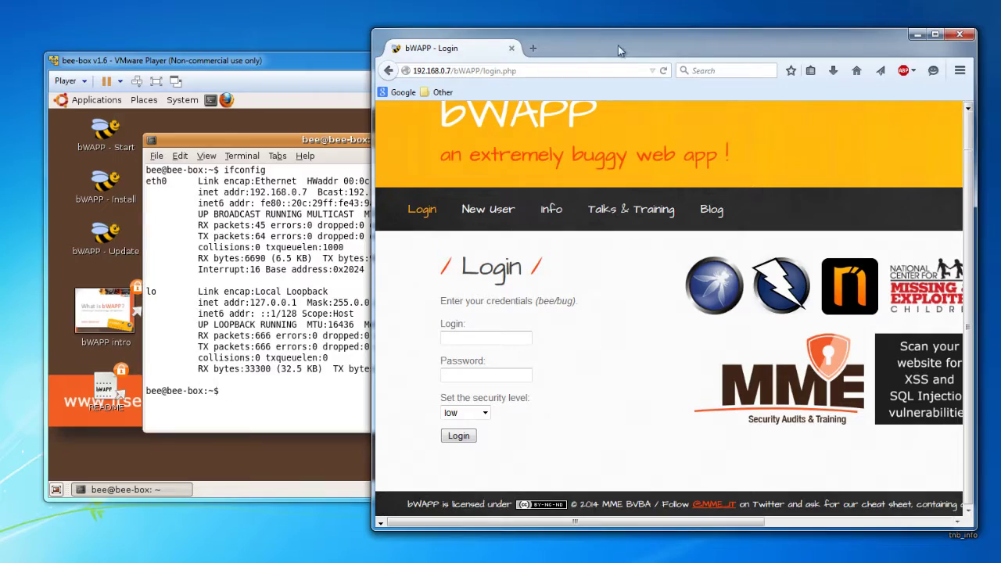
{"action": "left_click_drag", "start_coordinate": [618, 46], "coordinate": [560, 145]}
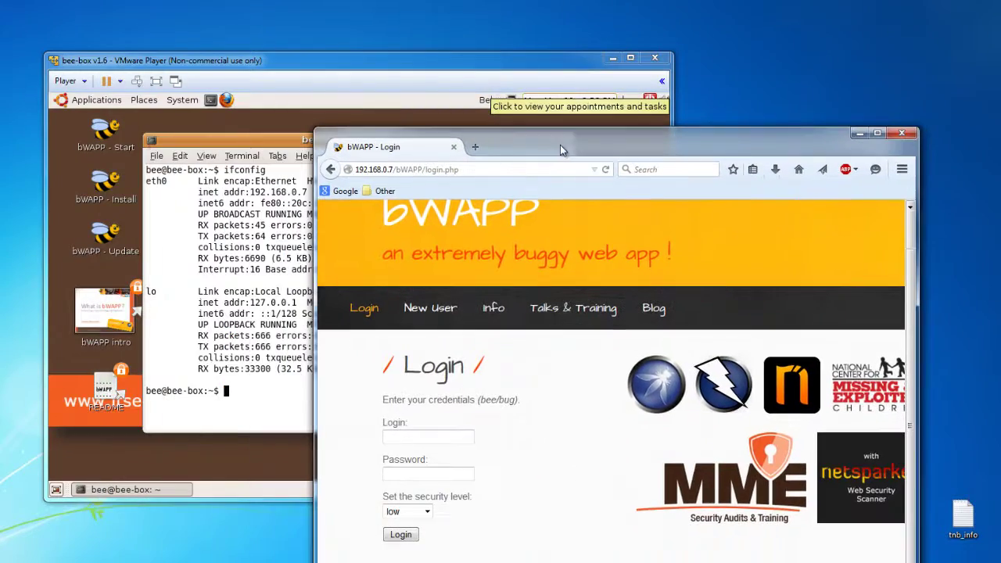
{"action": "left_click", "coordinate": [287, 67]}
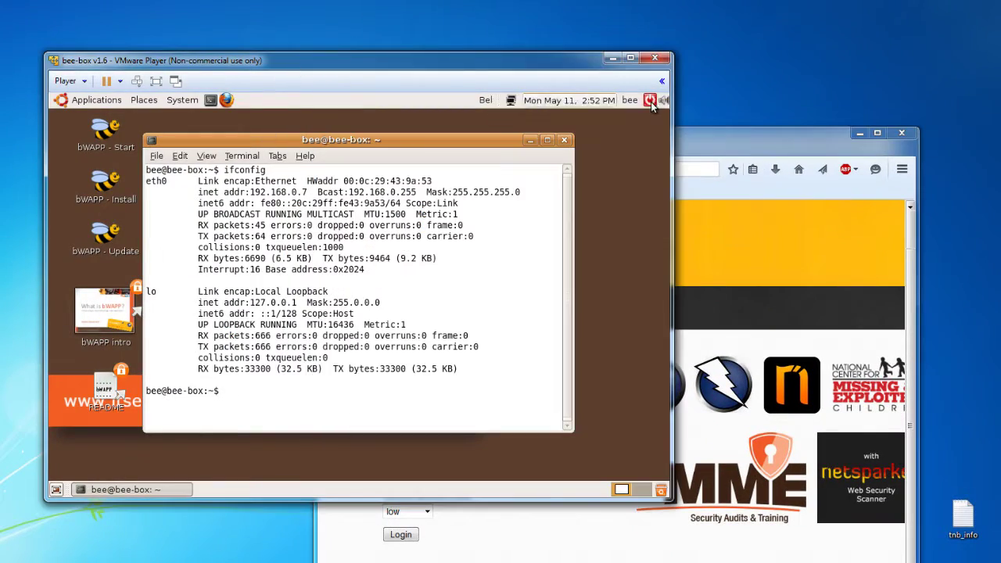
{"action": "left_click", "coordinate": [614, 59]}
{"action": "left_click_drag", "start_coordinate": [569, 137], "coordinate": [332, 41]}
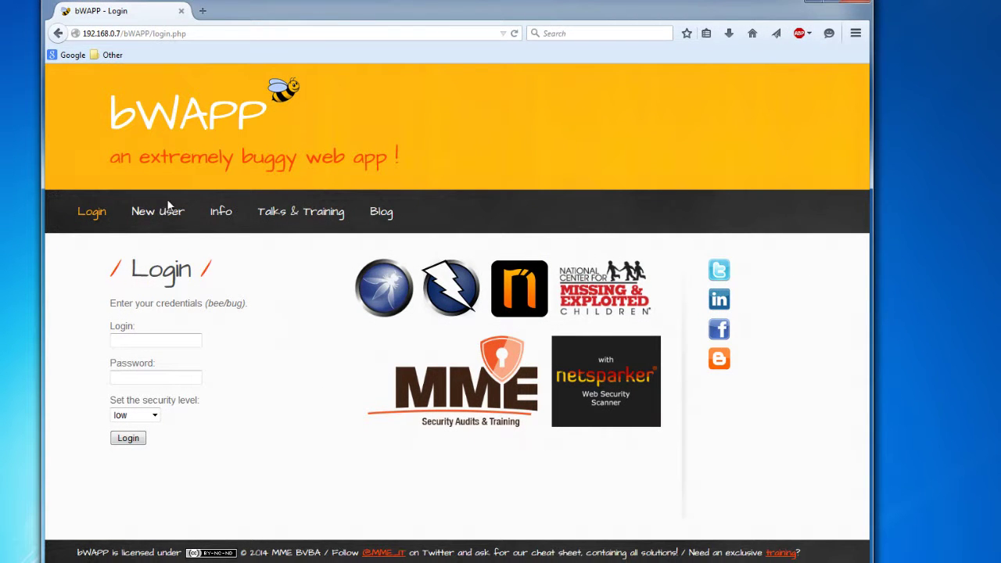
View bWAPP's New User registration page, return to the Login page, and minimize Firefox
{"action": "left_click", "coordinate": [162, 215]}
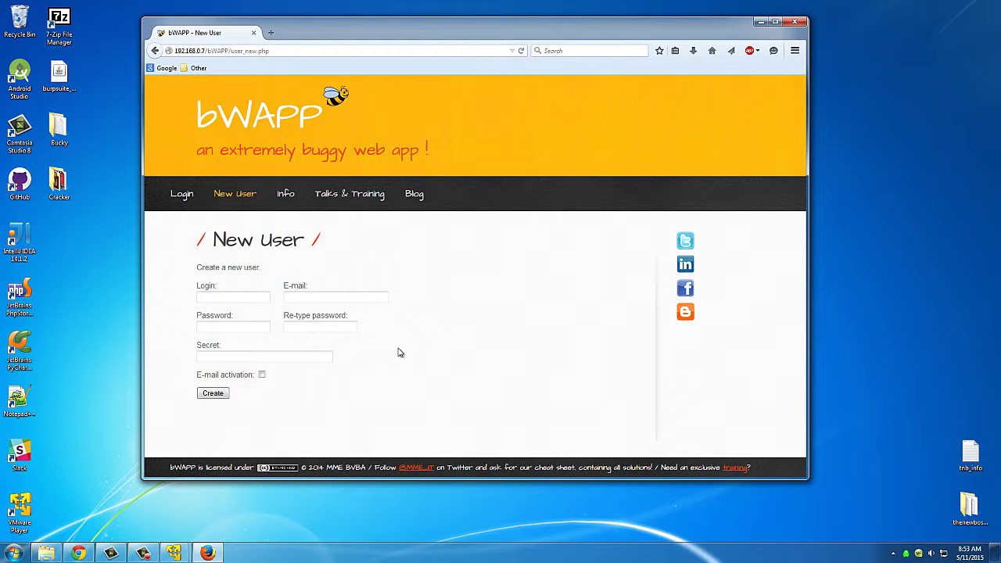
{"action": "left_click", "coordinate": [184, 195]}
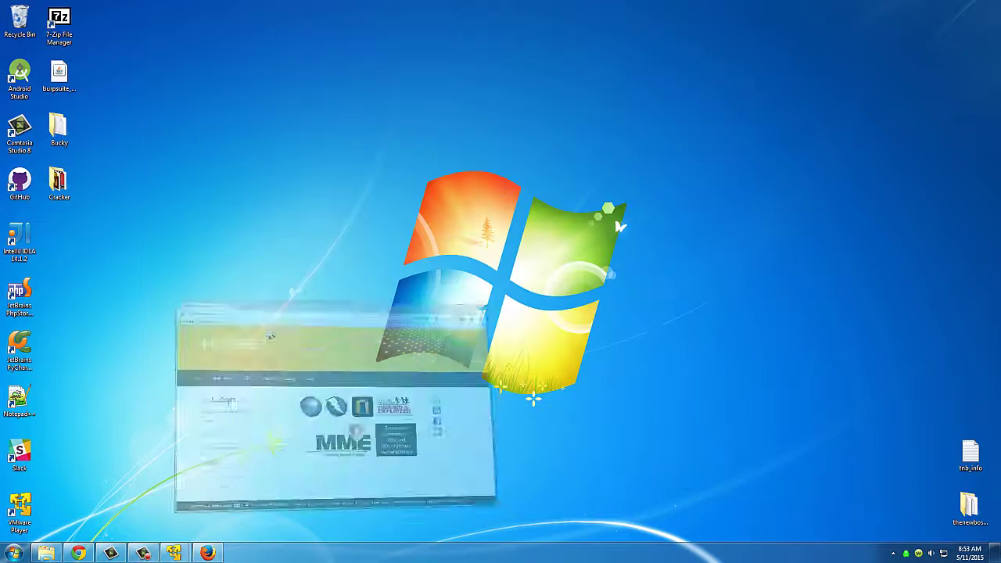
{"action": "left_click", "coordinate": [761, 22]}
Bring up the running bee-box v1.6 virtual machine to view its terminal, and minimize it again
{"action": "mouse_move", "coordinate": [173, 554]}
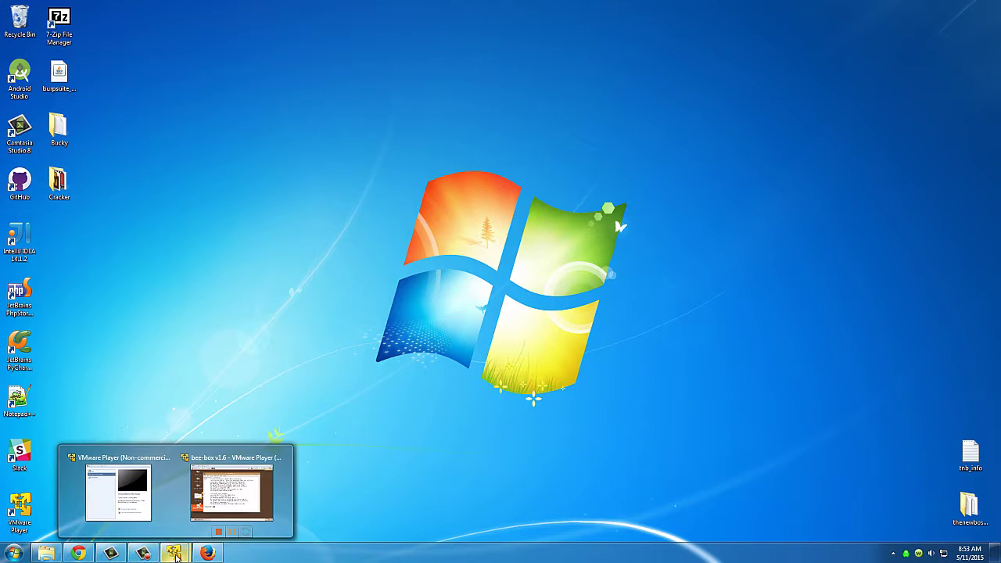
{"action": "left_click", "coordinate": [207, 494]}
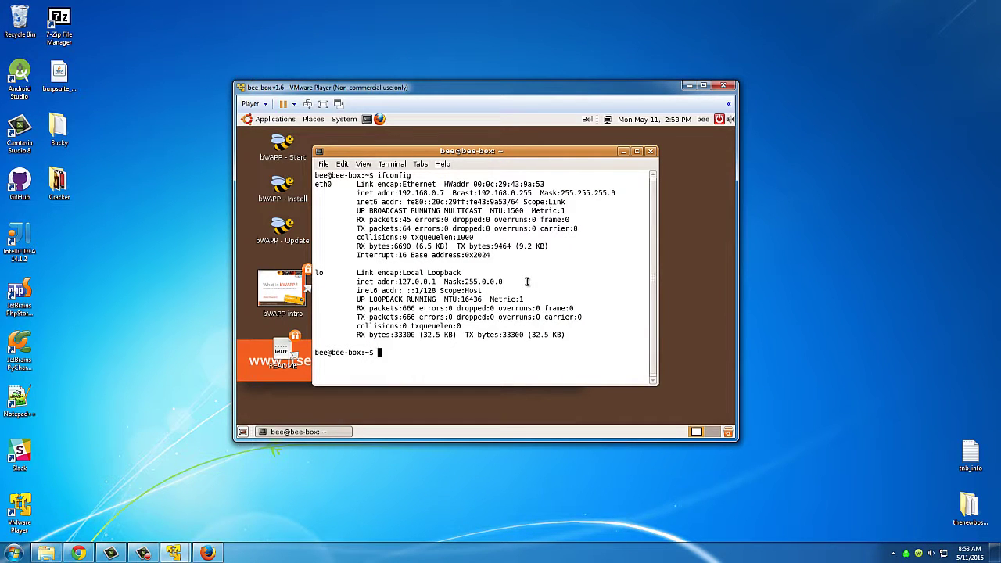
{"action": "left_click", "coordinate": [689, 85]}
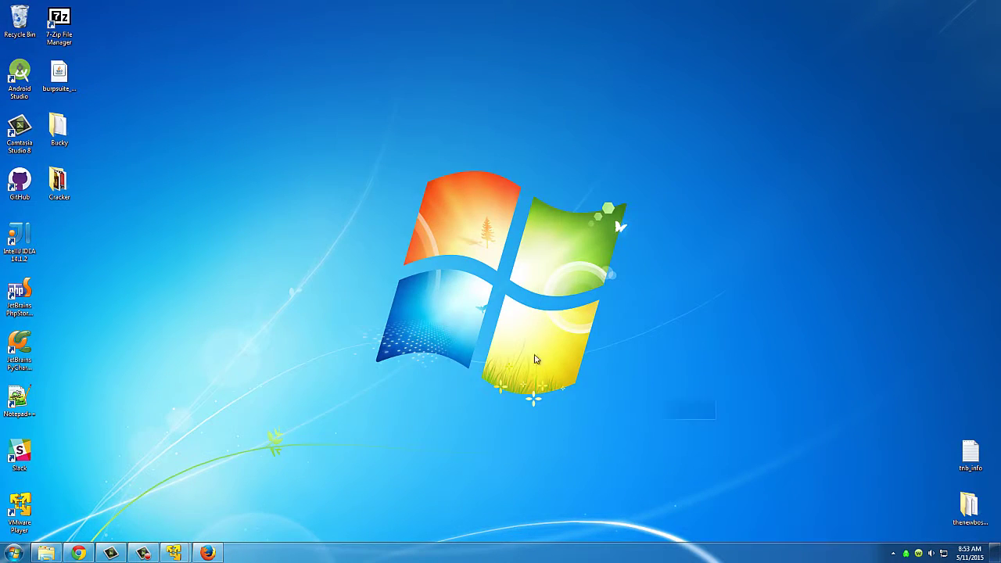
{"action": "left_click_drag", "start_coordinate": [715, 420], "coordinate": [132, 110]}
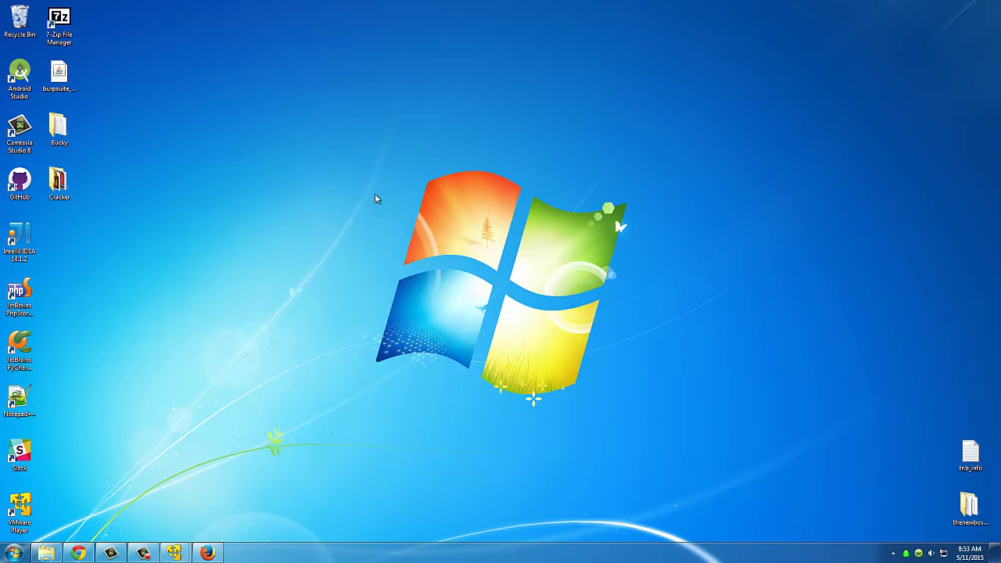